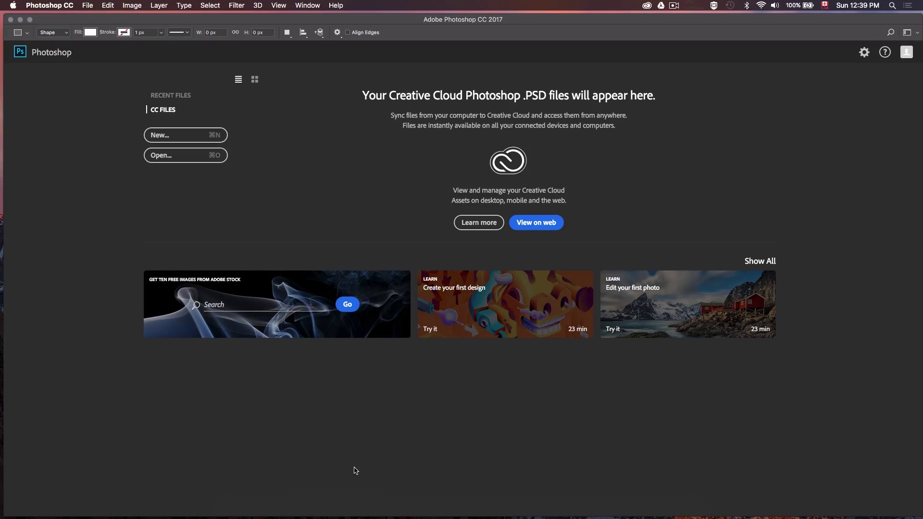
Create a new 3000 x 3000 pixel document at 72 pixels/inch in RGB Color mode with a white background
left_click(185, 135)
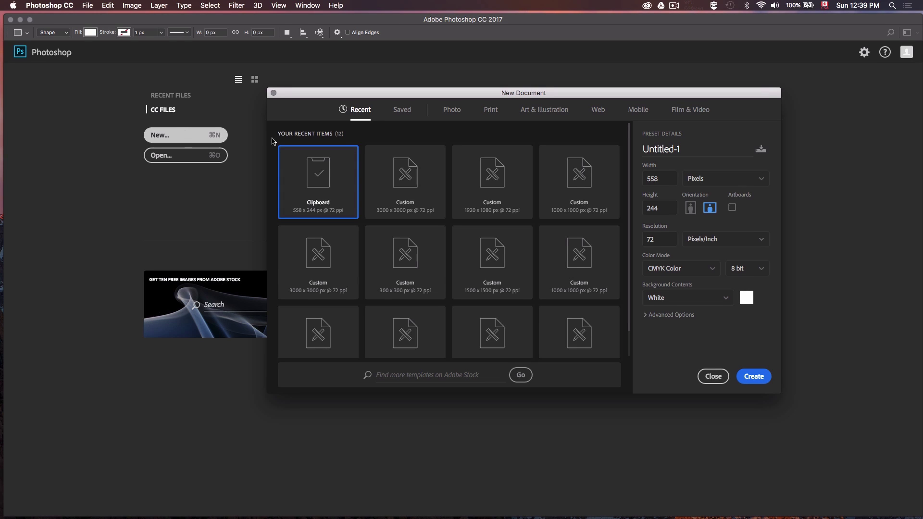
left_click_drag(675, 179, 616, 177)
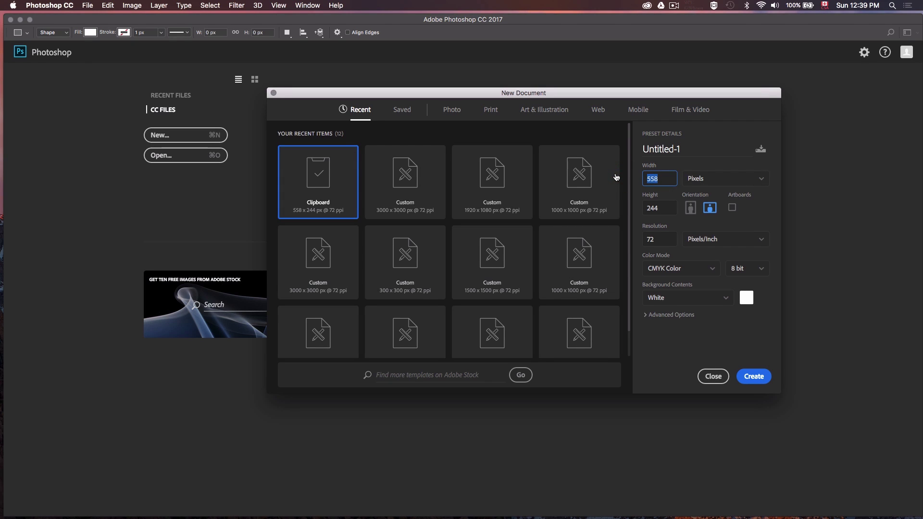
type("3000")
key("Tab")
type("3000")
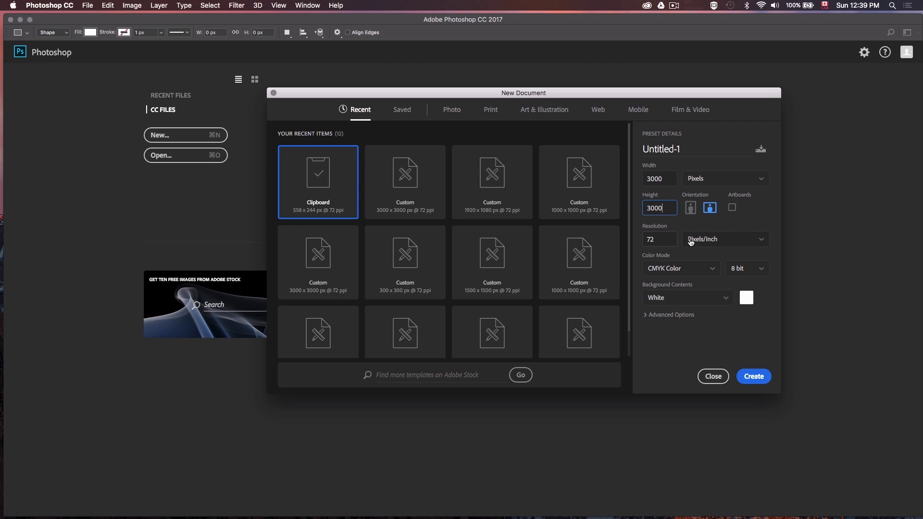
left_click(715, 269)
left_click(686, 318)
left_click(753, 378)
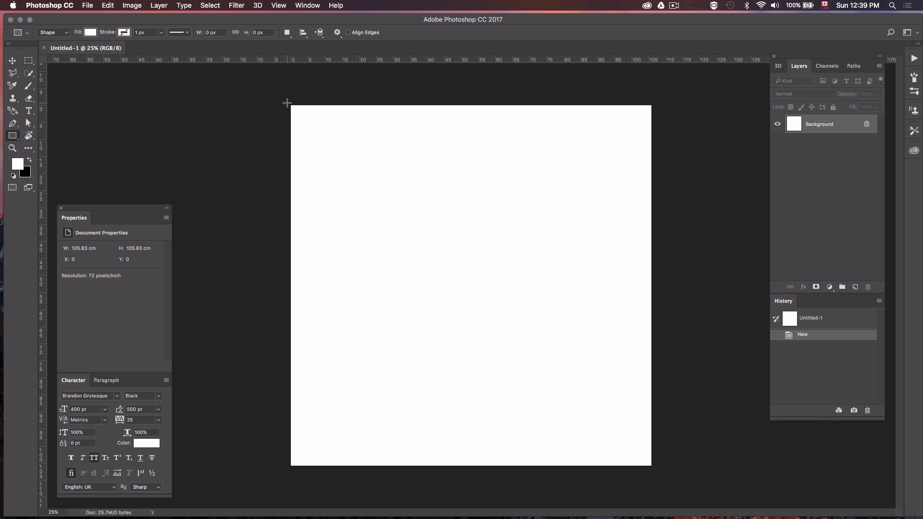
Draw a rectangle of about 3055 x 3055 px covering the whole canvas and set its fill colour to #cfcfcf
left_click_drag(287, 102, 707, 467)
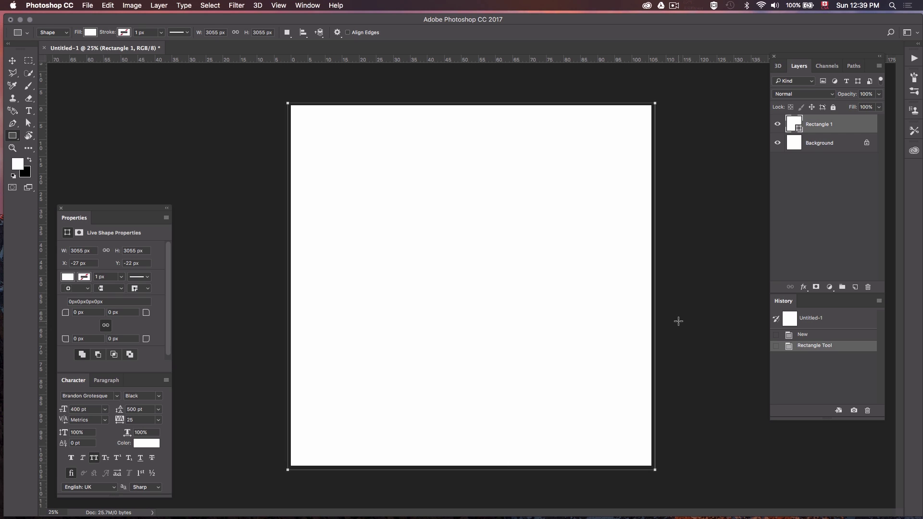
double_click(793, 127)
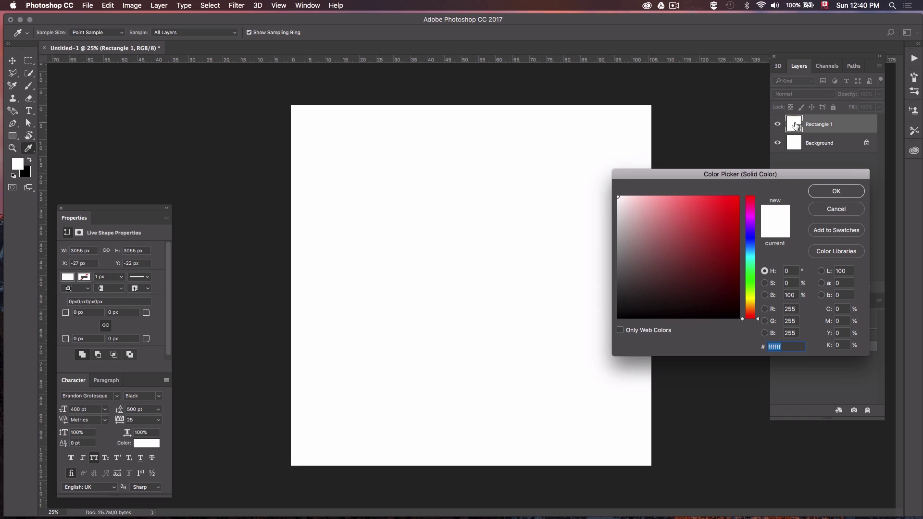
type("cfcfcf")
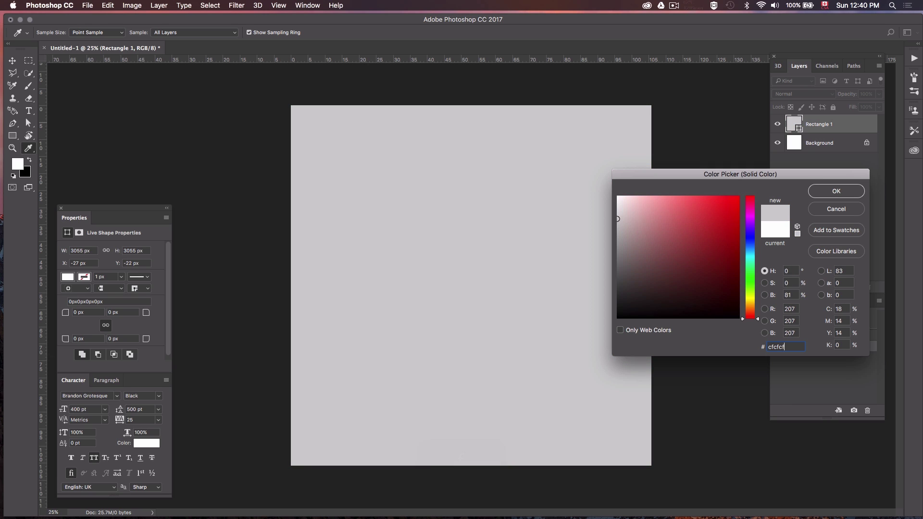
key("Return")
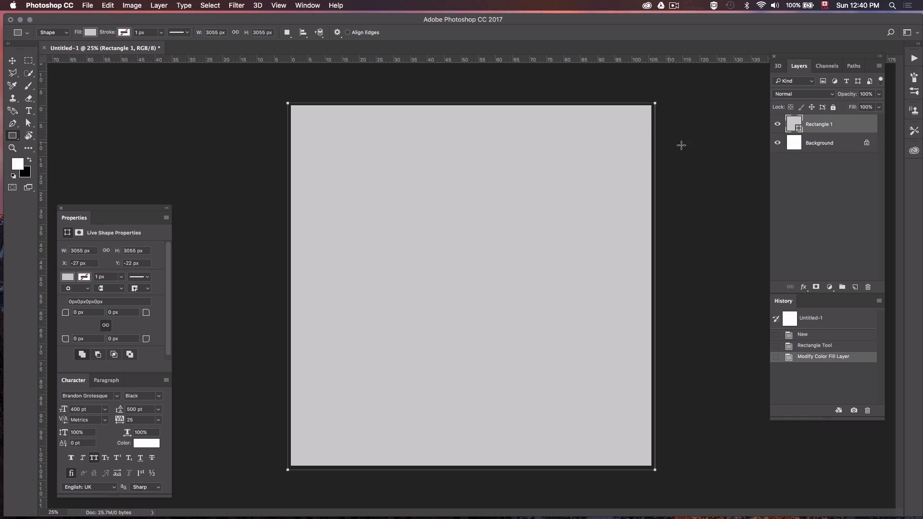
Add a linear Gradient Overlay to the rectangle with Soft Light blend mode, 50% opacity and a 40° angle
left_click(804, 287)
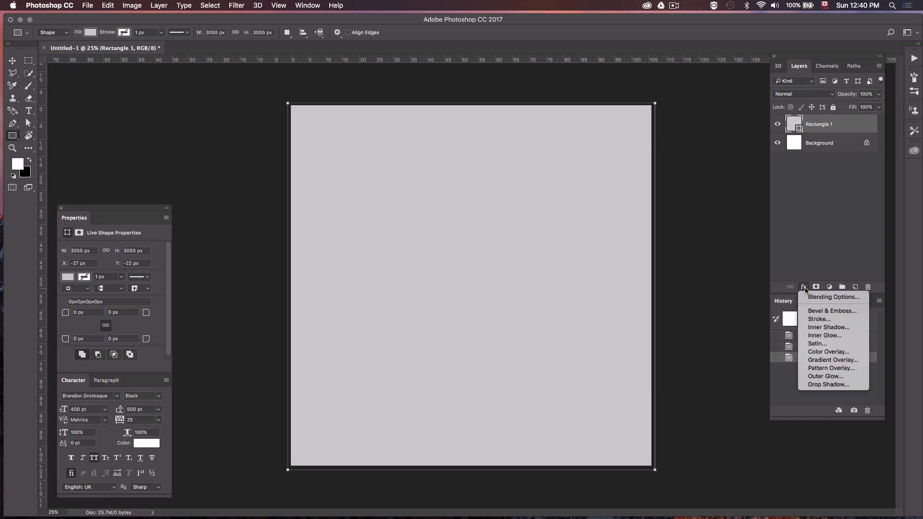
left_click(813, 359)
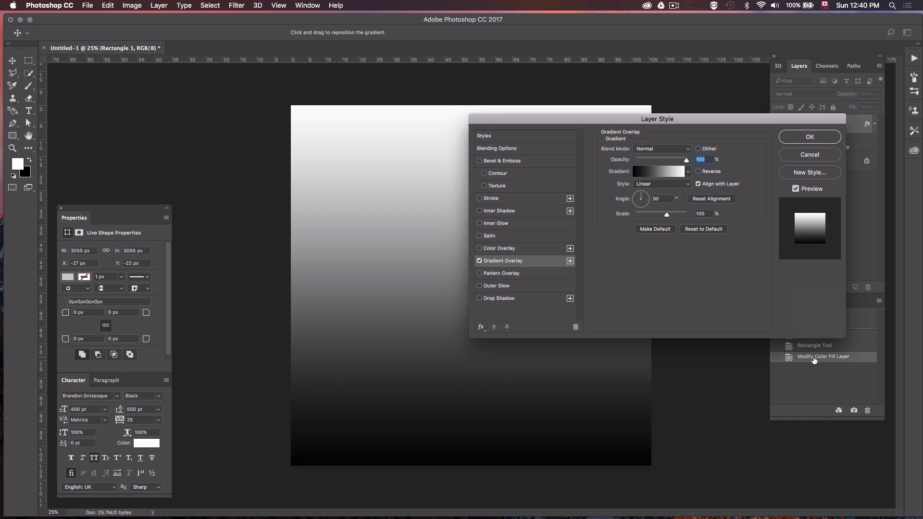
left_click(685, 150)
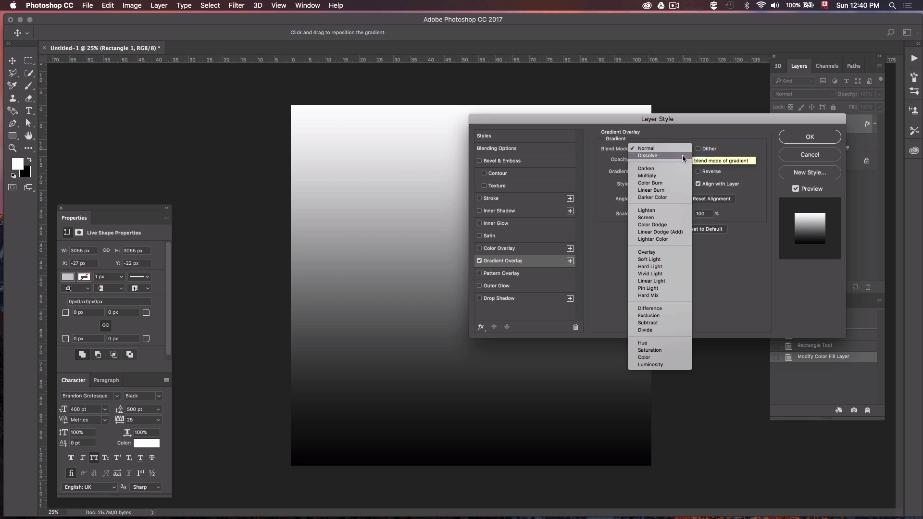
left_click(660, 260)
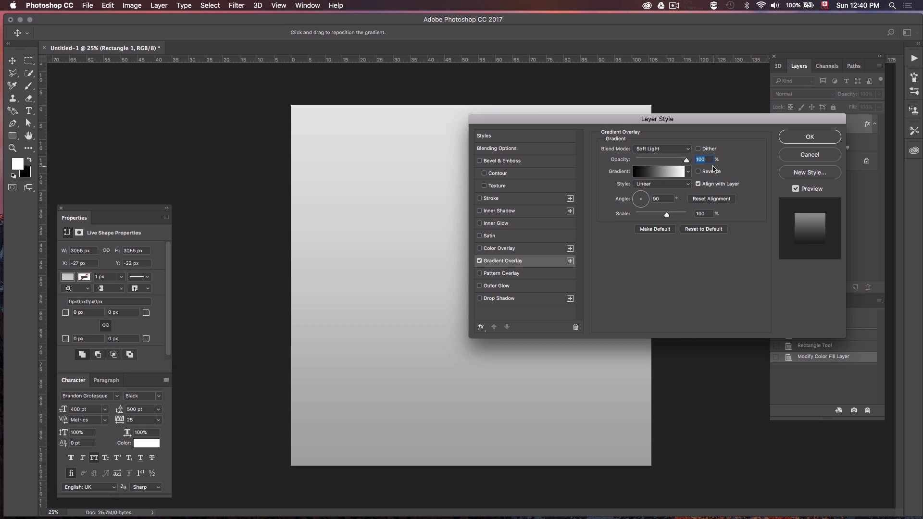
type("50")
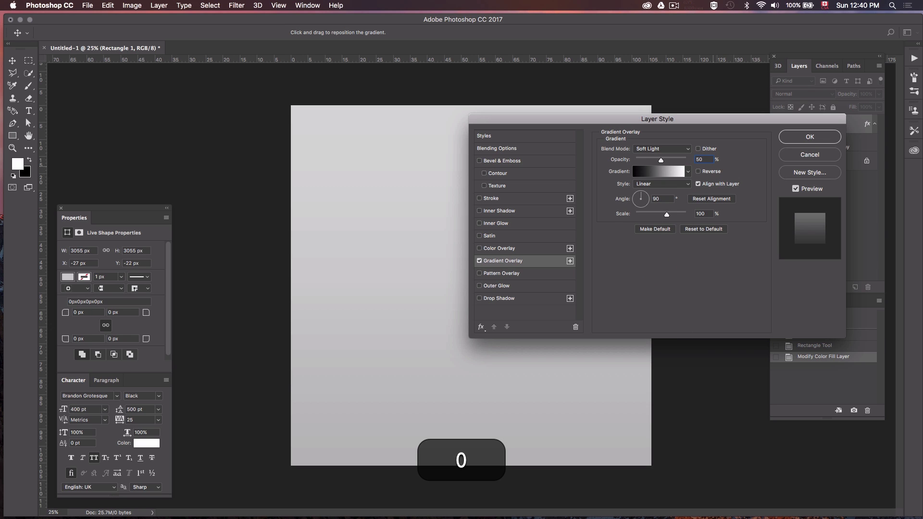
double_click(665, 199)
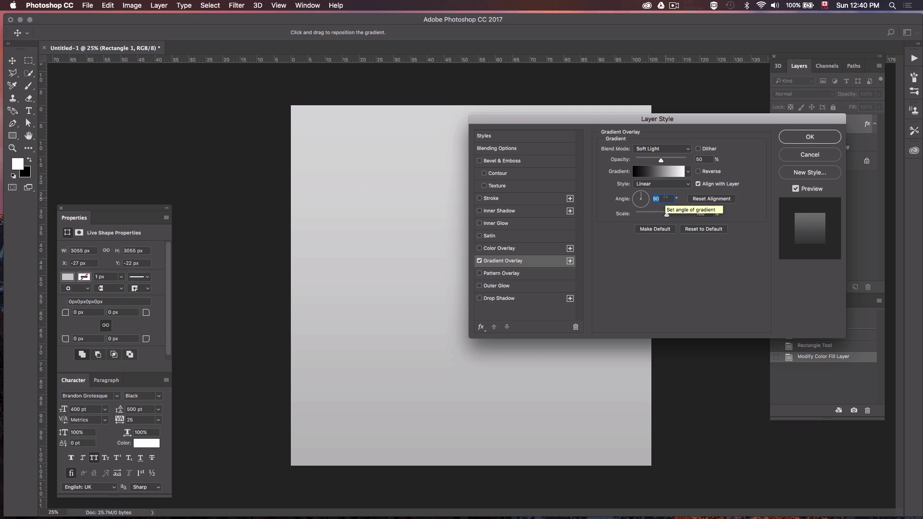
type("40")
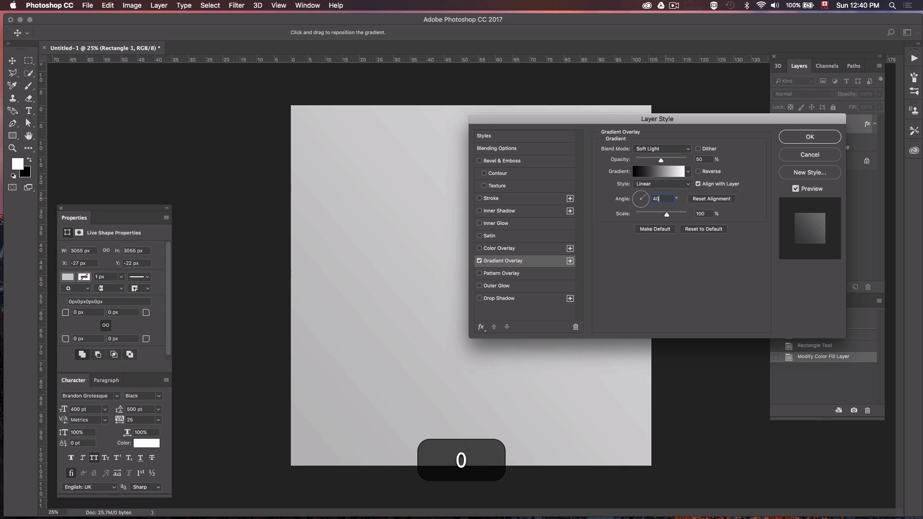
key("Tab")
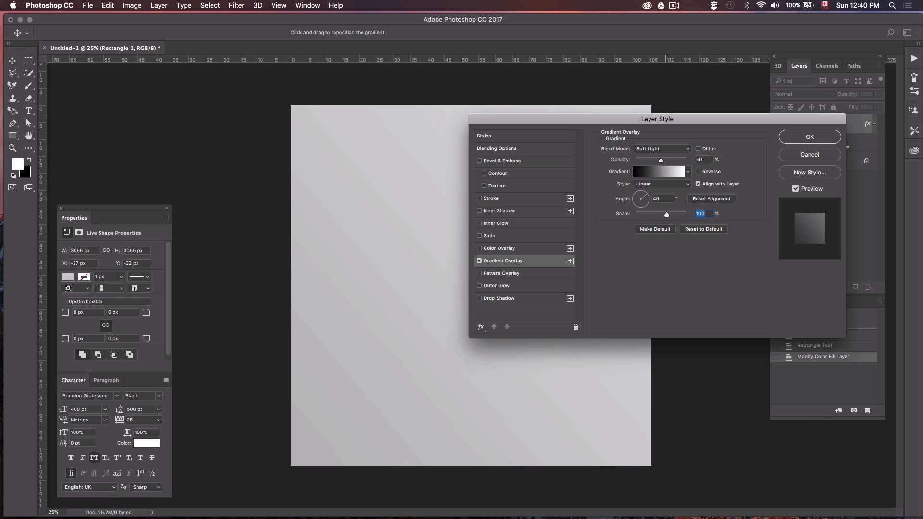
left_click(789, 139)
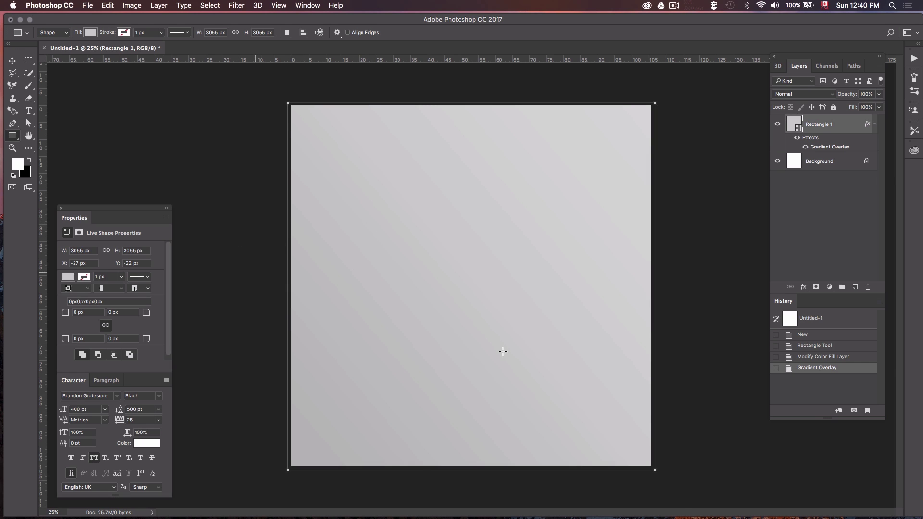
Convert the rectangle layer with its gradient overlay to a smart object
left_click(533, 370, "super")
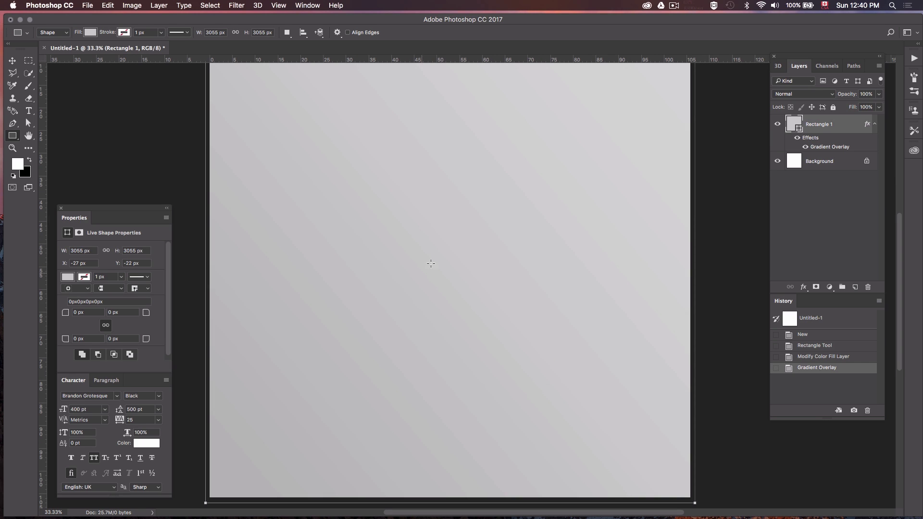
left_click(377, 368, "super")
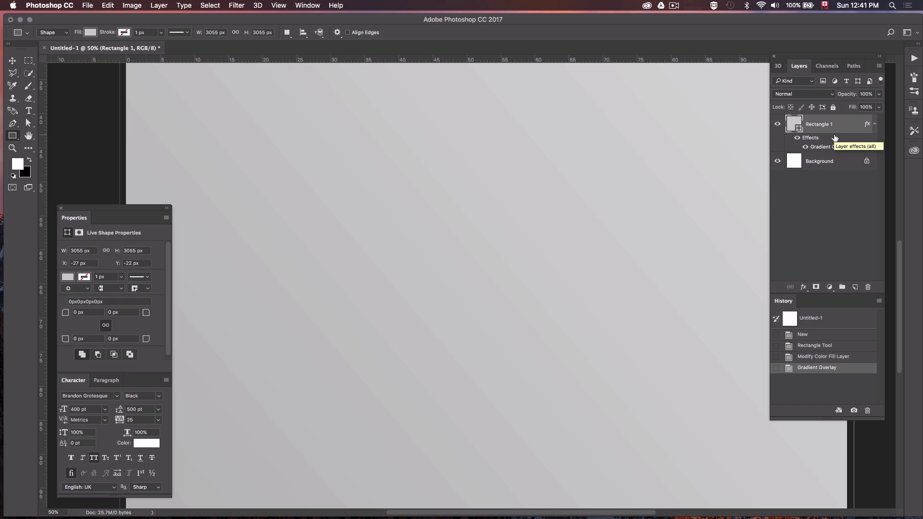
right_click(811, 127)
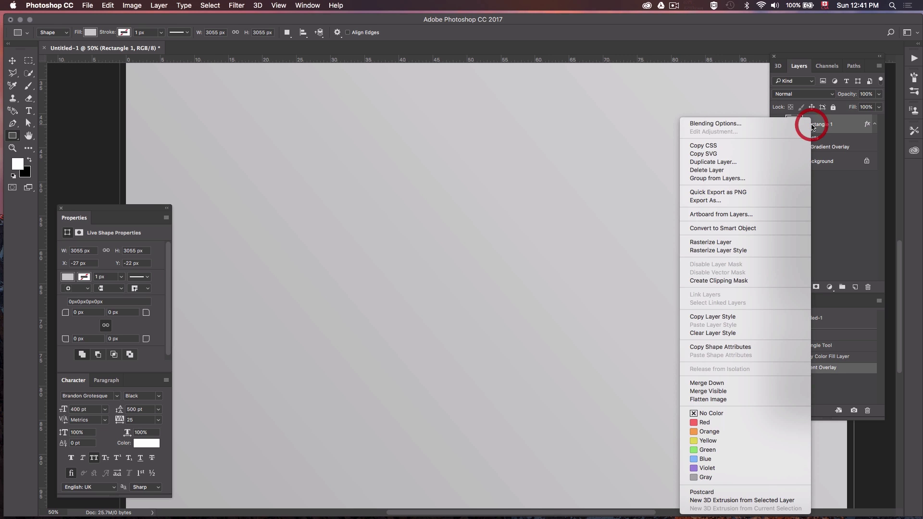
left_click(698, 228)
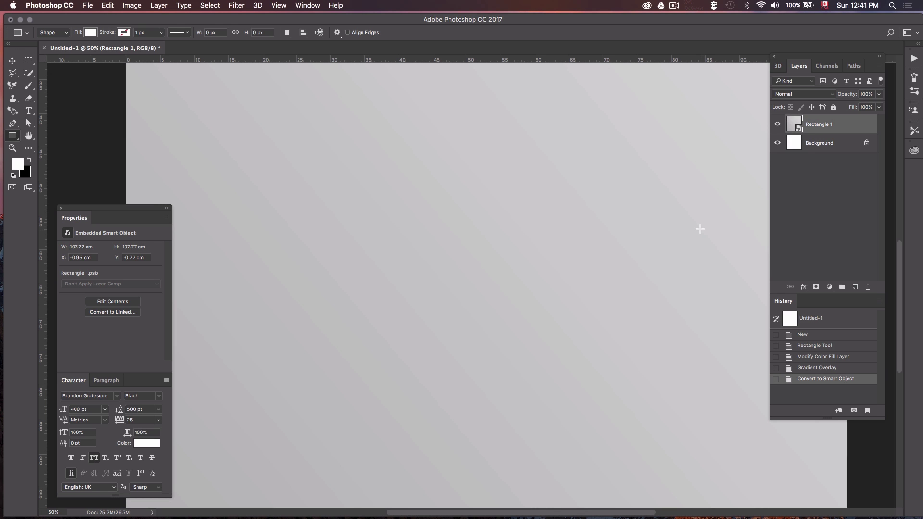
Apply an Add Noise filter to the rectangle smart object with amount 16%, Uniform distribution and Monochromatic off
left_click(237, 6)
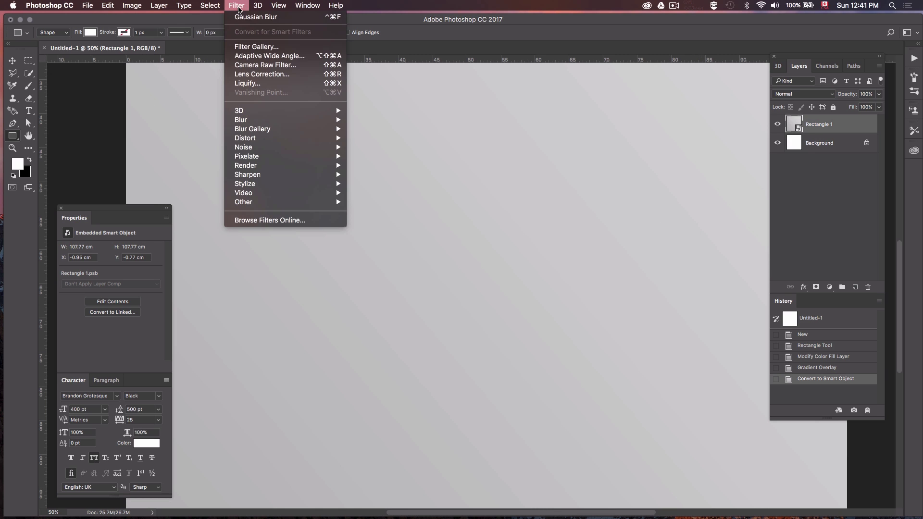
mouse_move(276, 150)
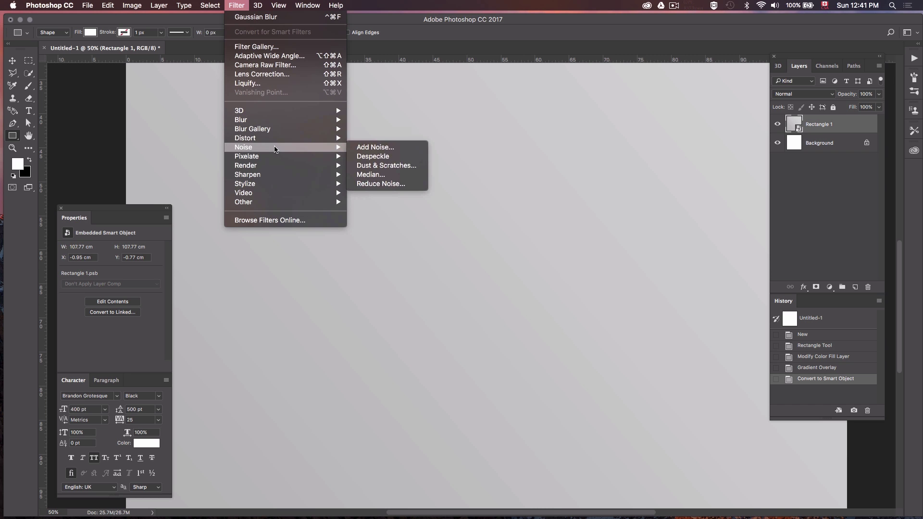
left_click(384, 148)
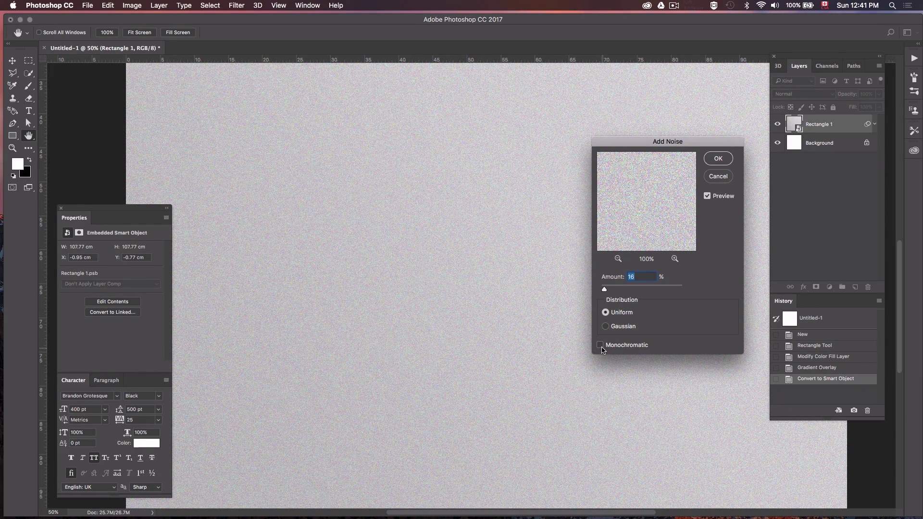
left_click(713, 159)
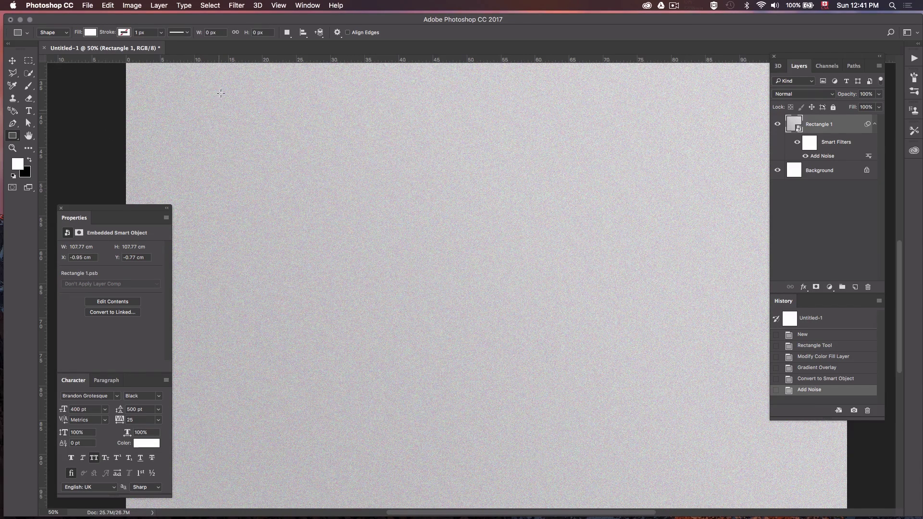
Apply a Gaussian Blur with a 30-pixel radius to the rectangle smart object
left_click(242, 4)
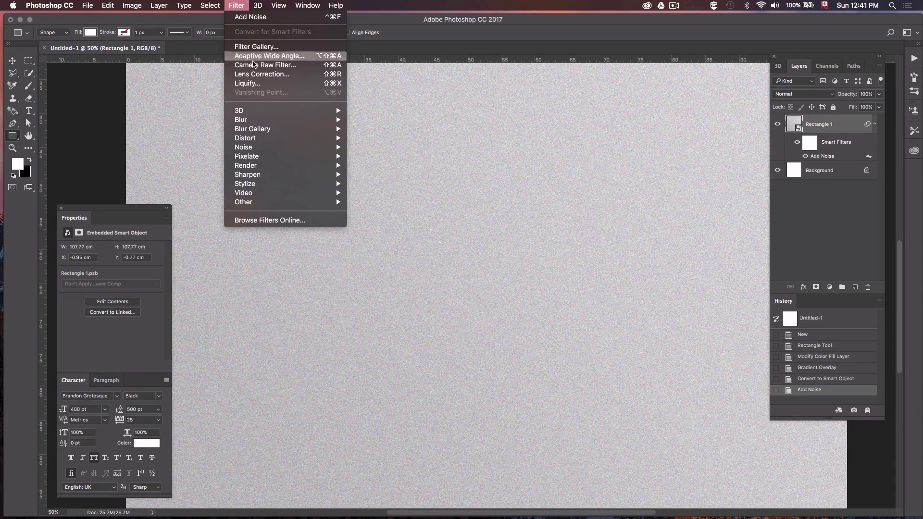
mouse_move(264, 122)
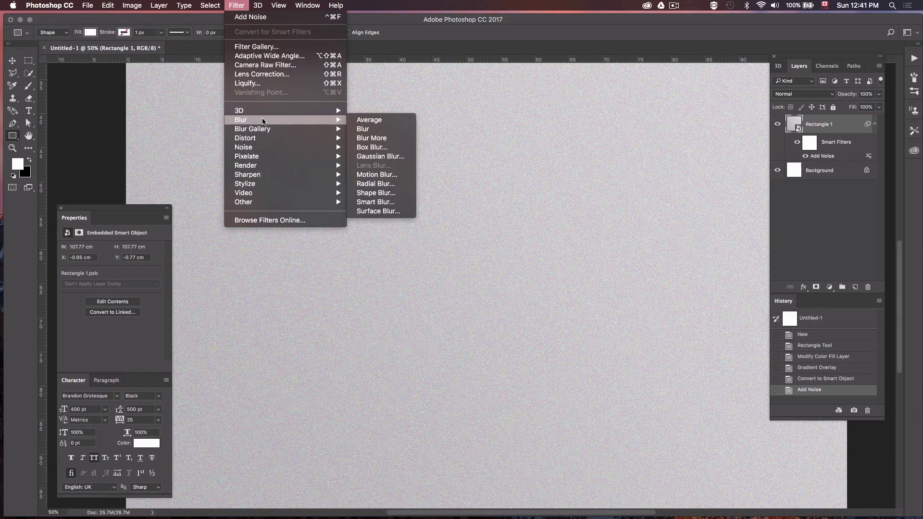
left_click(377, 157)
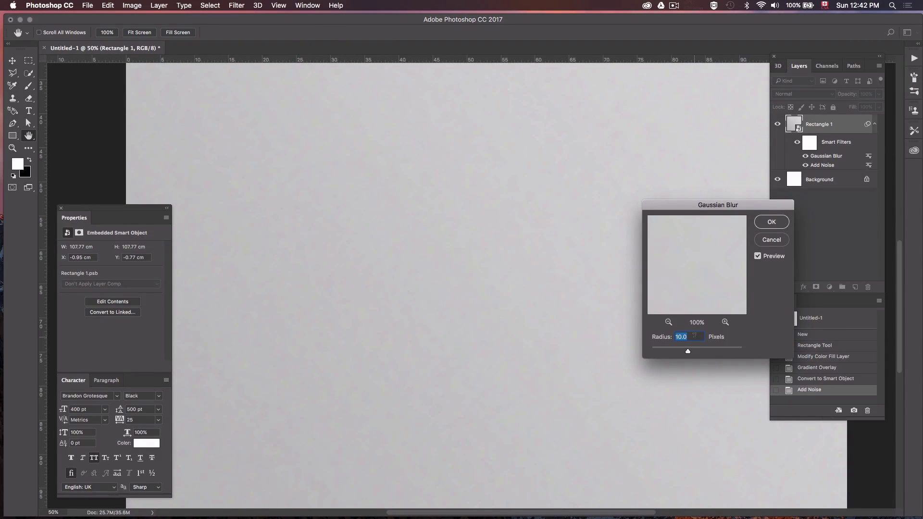
type("30")
key("Return")
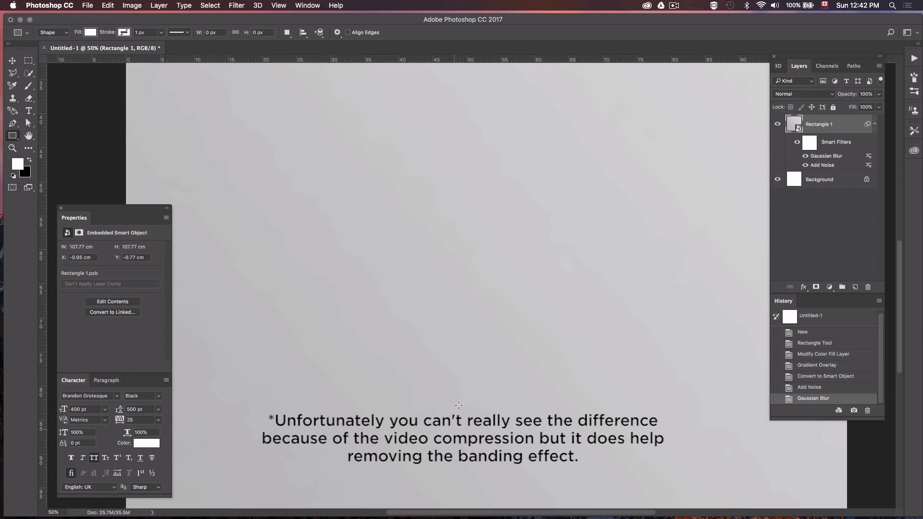
Turn the rectangle's smart filters off and back on to compare the banding in the gradient
left_click_drag(386, 367, 454, 299)
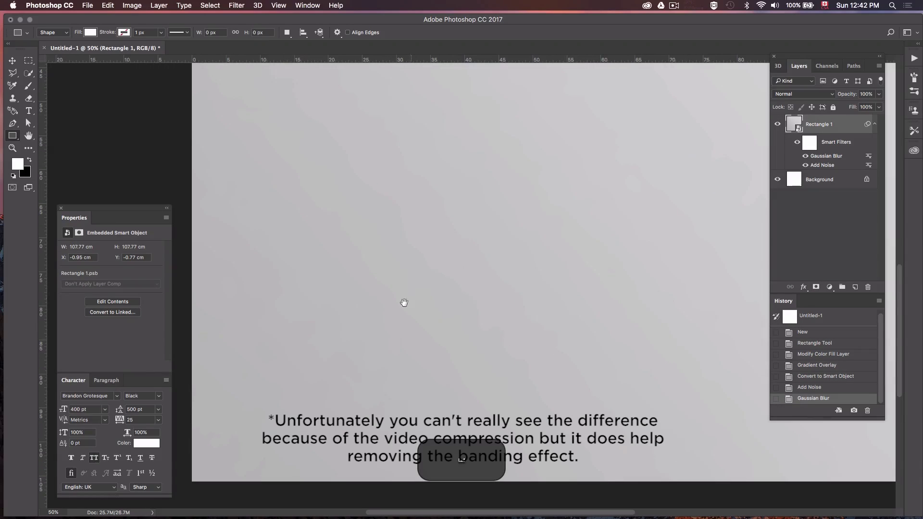
left_click(797, 142)
left_click(797, 143)
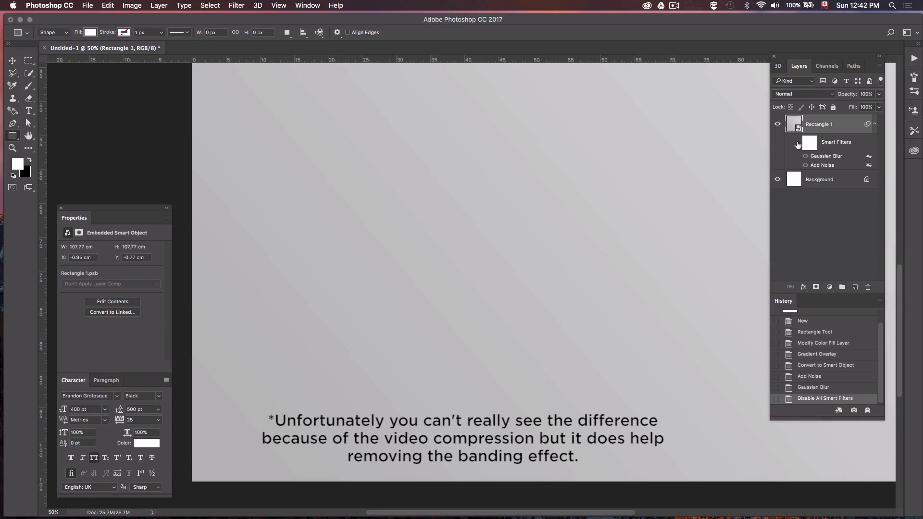
left_click(797, 143)
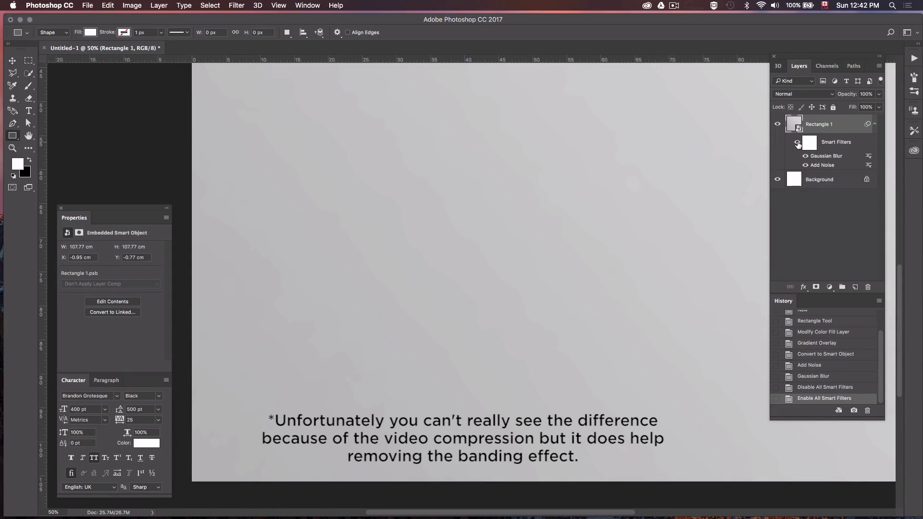
Group the Rectangle 1 smart object layer, name the group "Background" and collapse it
key("super+minus")
left_click_drag(548, 190, 467, 356)
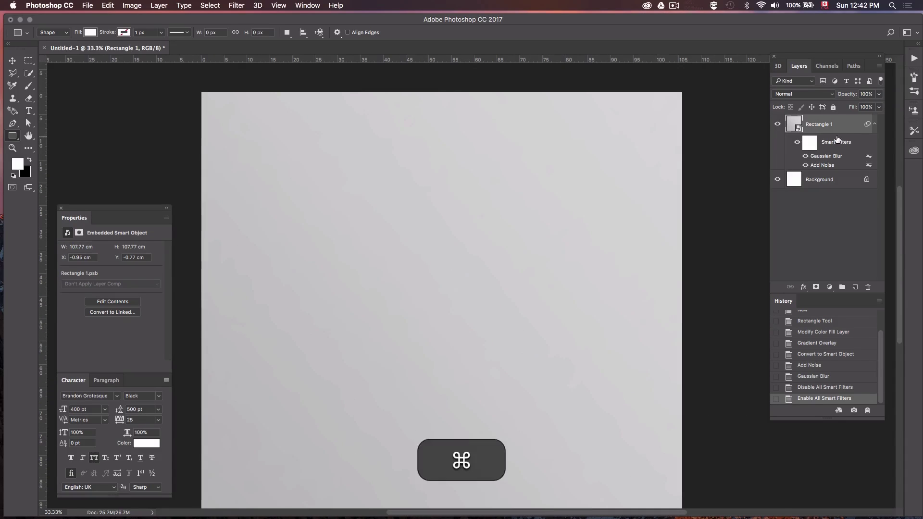
key("super+g")
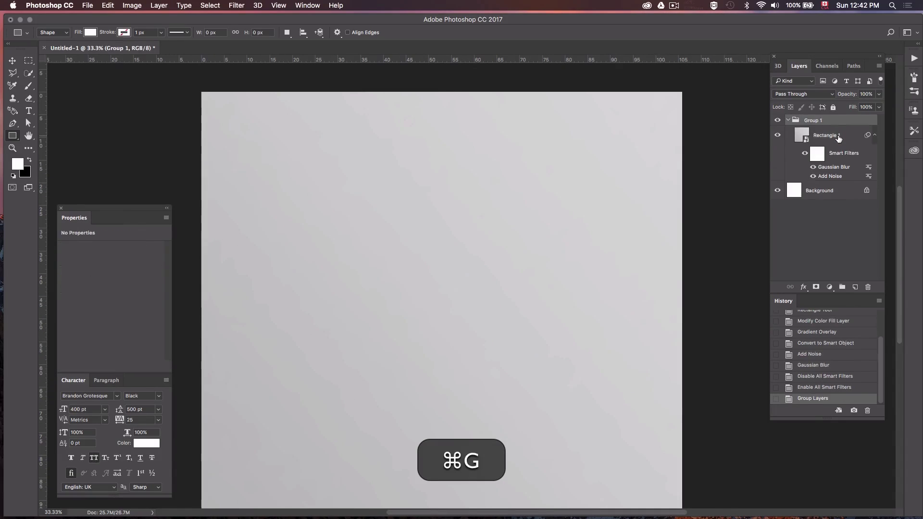
double_click(813, 120)
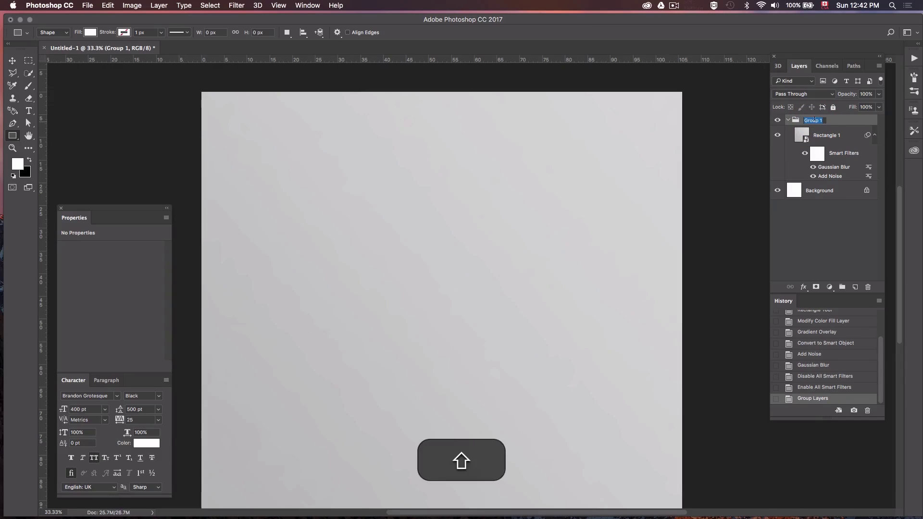
type("Background")
key("Return")
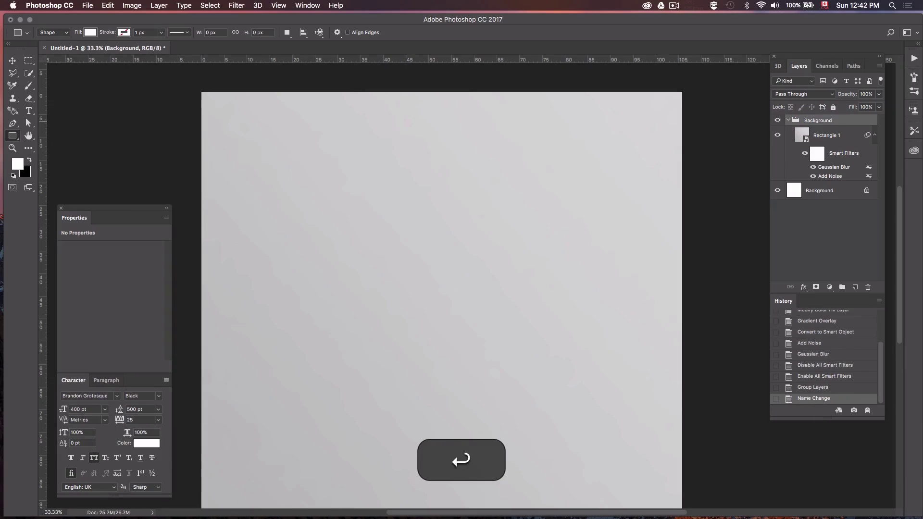
left_click(791, 121)
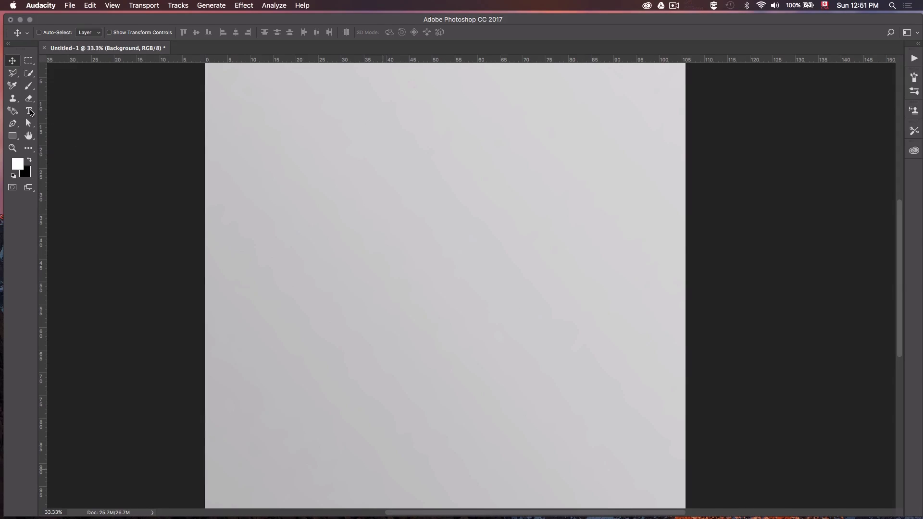
Add a white 400 pt Brandon Grotesque Black text layer reading "isfjojdf" and move it closer to the canvas centre
left_click(29, 112)
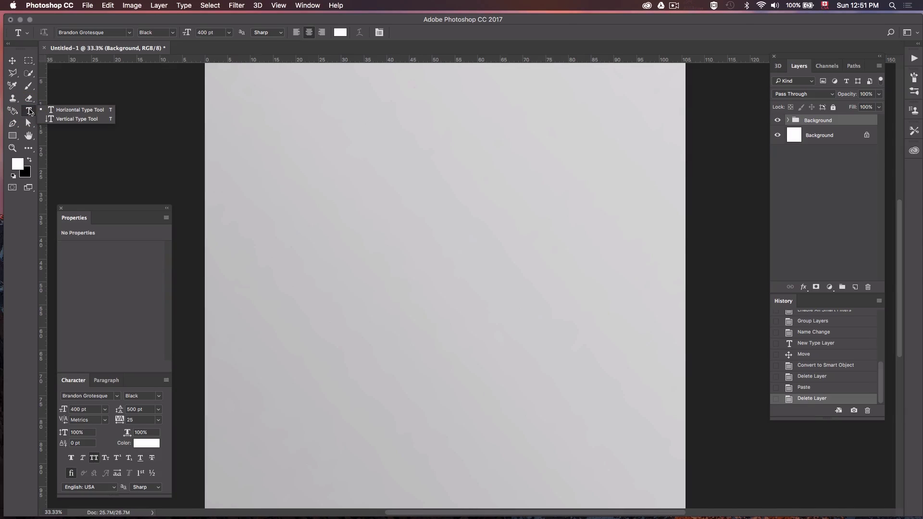
left_click(381, 246)
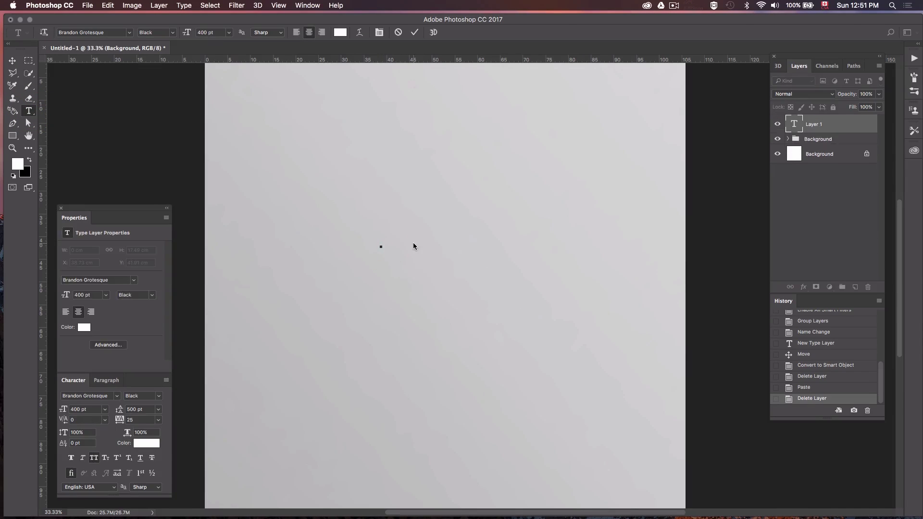
type("isfjojdf")
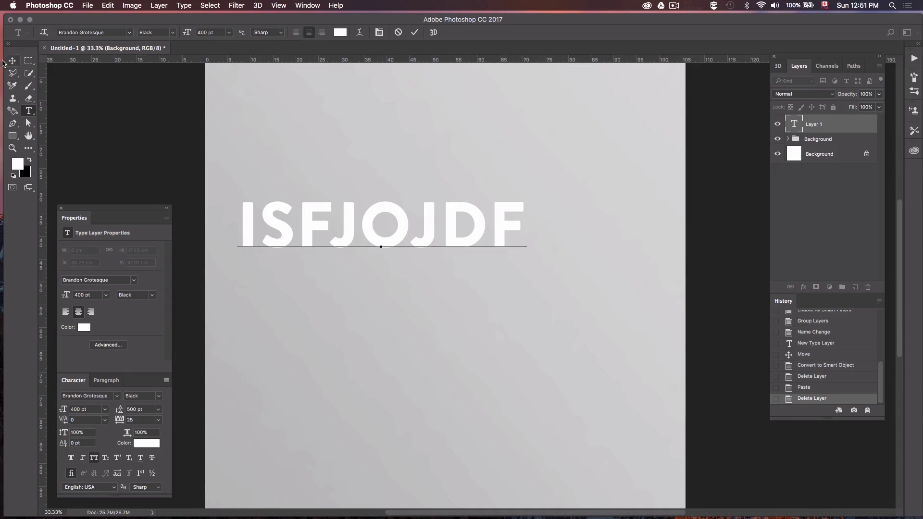
key("super+Return")
key("v")
left_click_drag(359, 217, 471, 234)
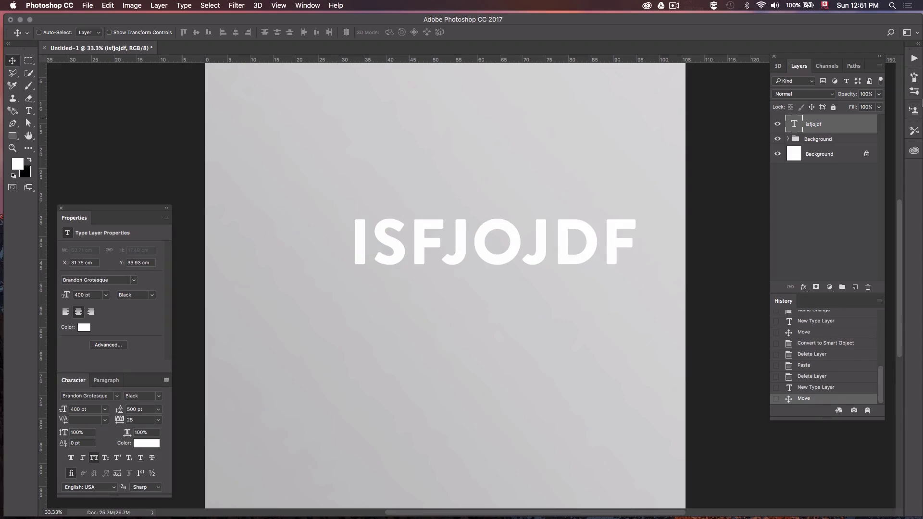
Convert the "isfjojdf" text layer to a smart object, then delete it
right_click(817, 123)
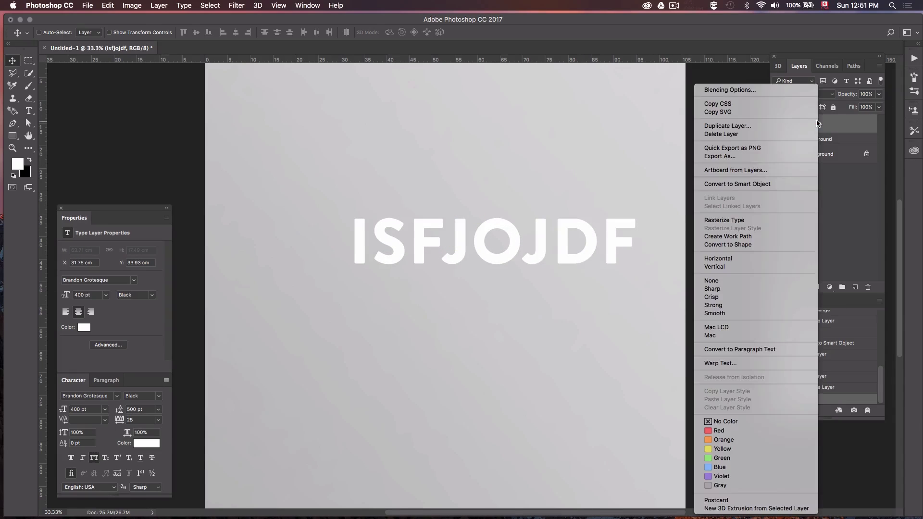
left_click(706, 186)
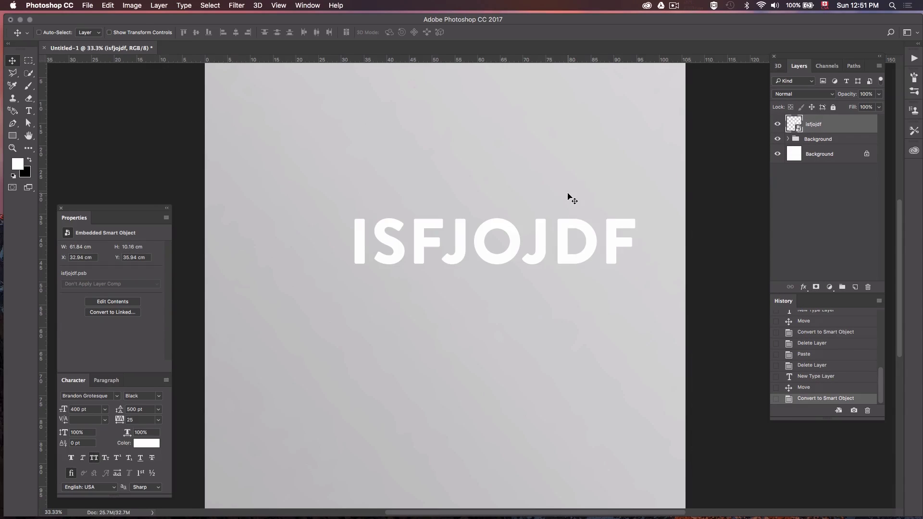
key("BackSpace")
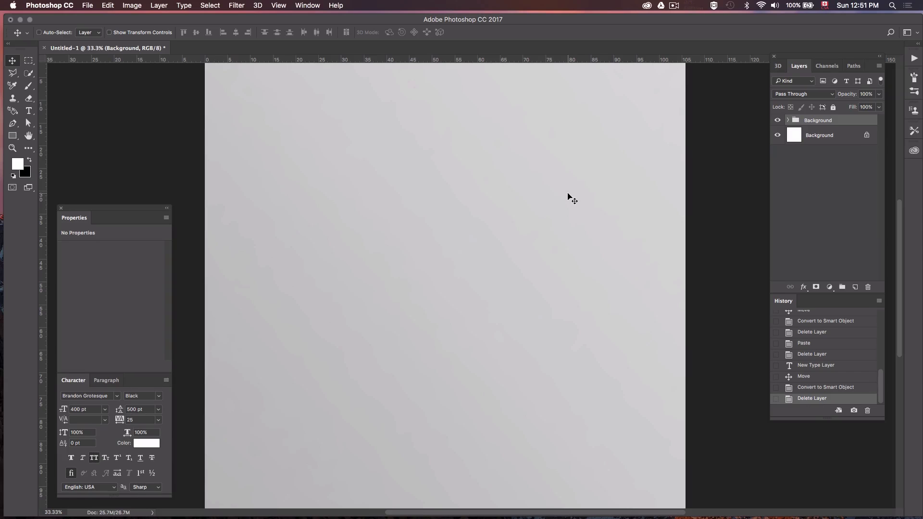
Switch to Finder, open mighty_logo.ai from the visual_assets folder in Illustrator, copy the Mighty logo artwork and close the file
key("super+Tab")
key("super+Tab")
key("super+Tab")
key("super+Tab")
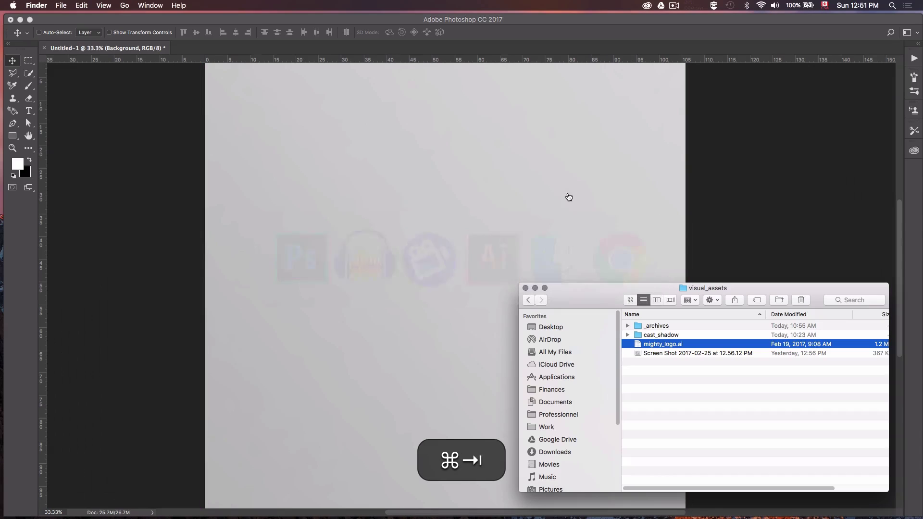
double_click(653, 344)
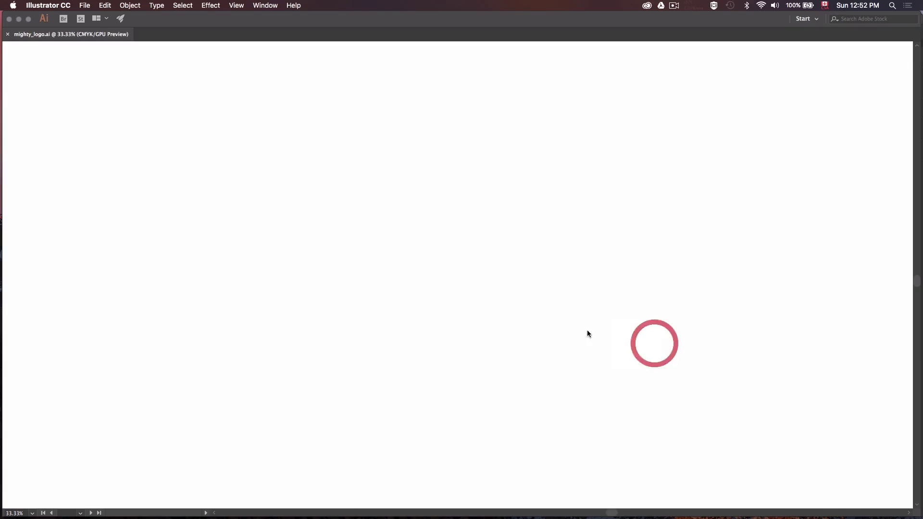
key("super+f")
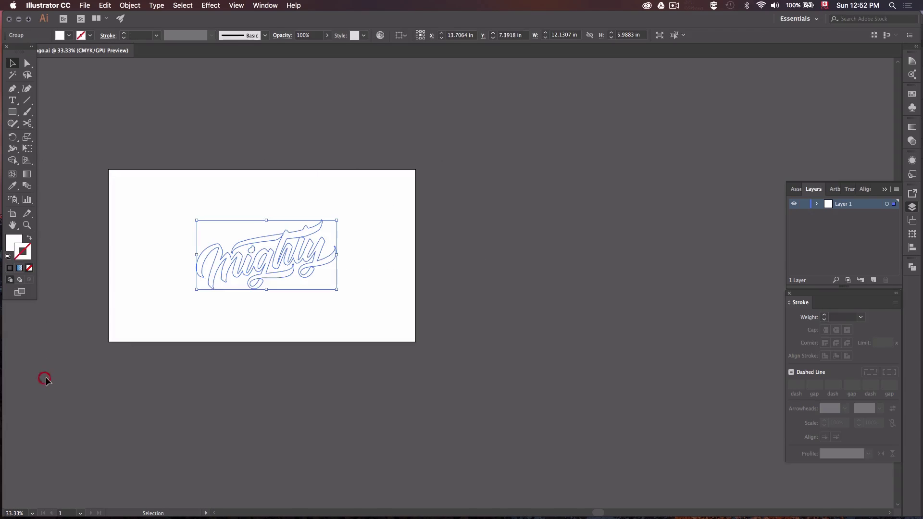
key("super+c")
left_click(10, 21)
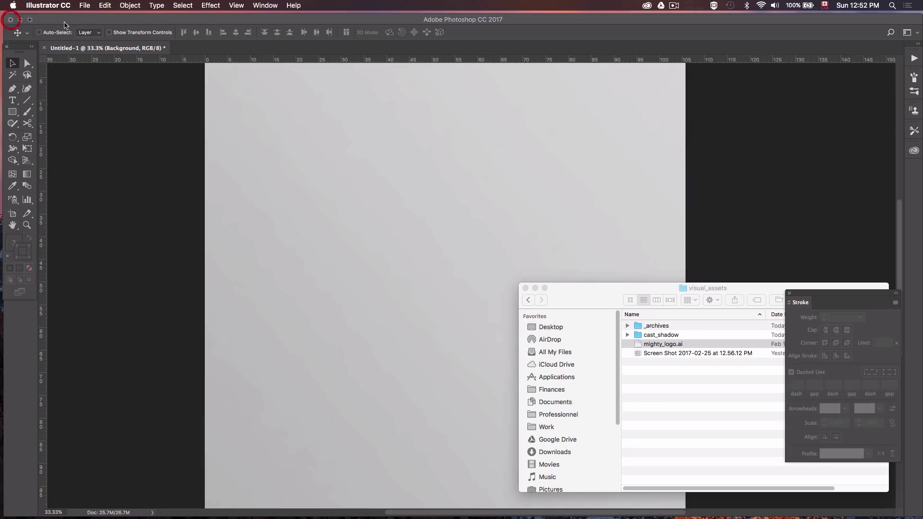
Switch back to Photoshop and paste the Mighty logo as a Smart Object above the Background group
left_click(532, 206)
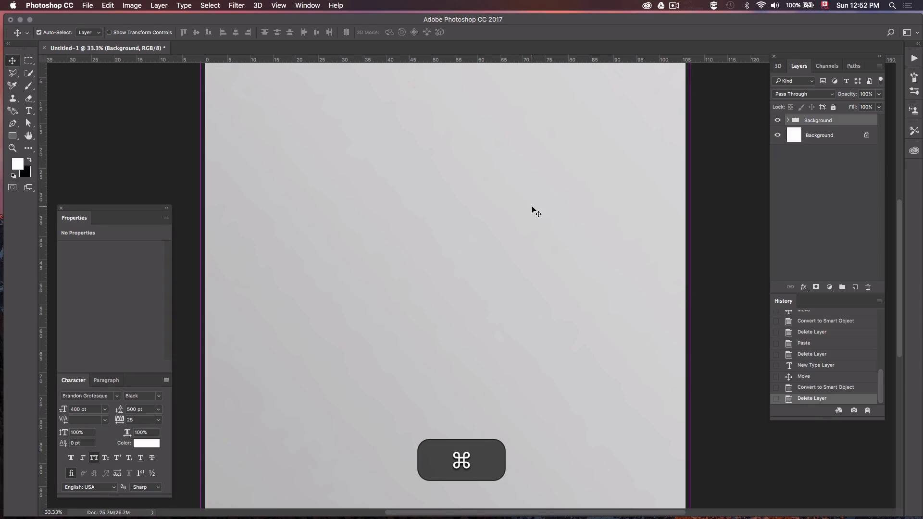
key("super+v")
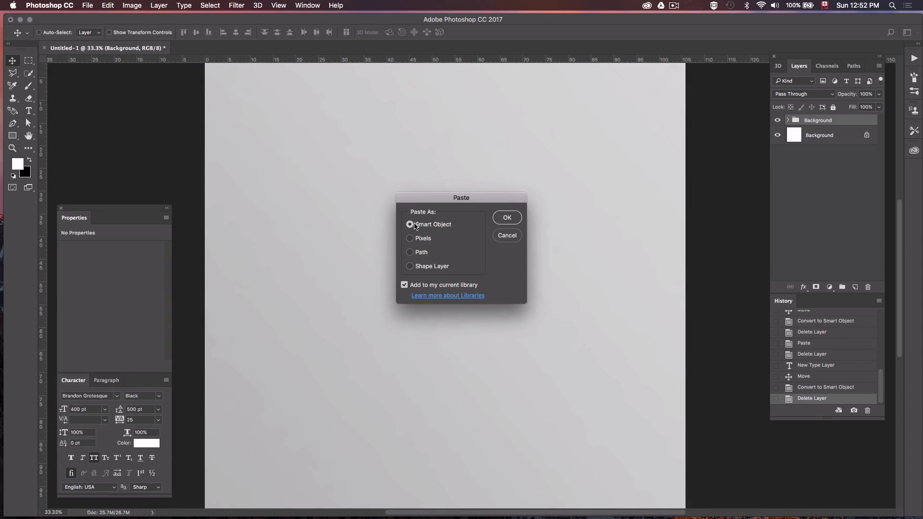
left_click(517, 220)
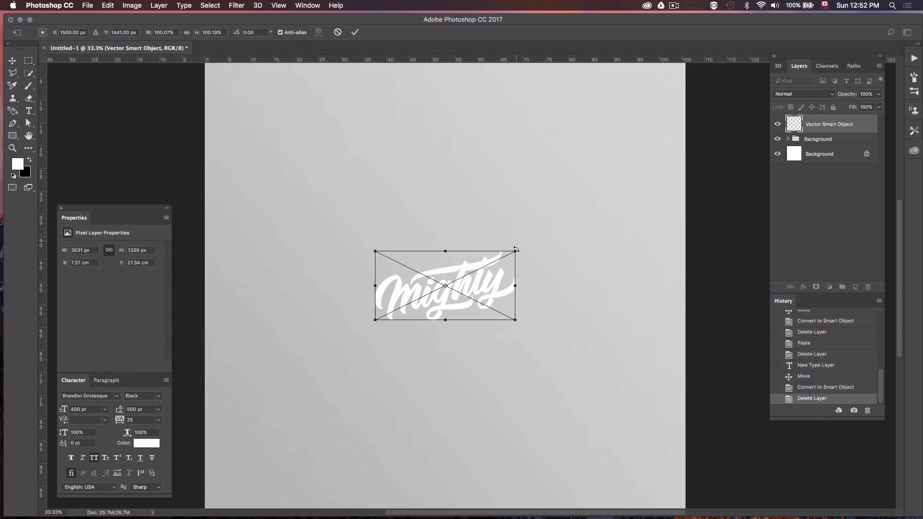
Enlarge the pasted Mighty logo around its centre to about 83.7 cm wide and nudge it slightly down
left_click_drag(515, 250, 636, 194)
key("Return")
key("super+minus")
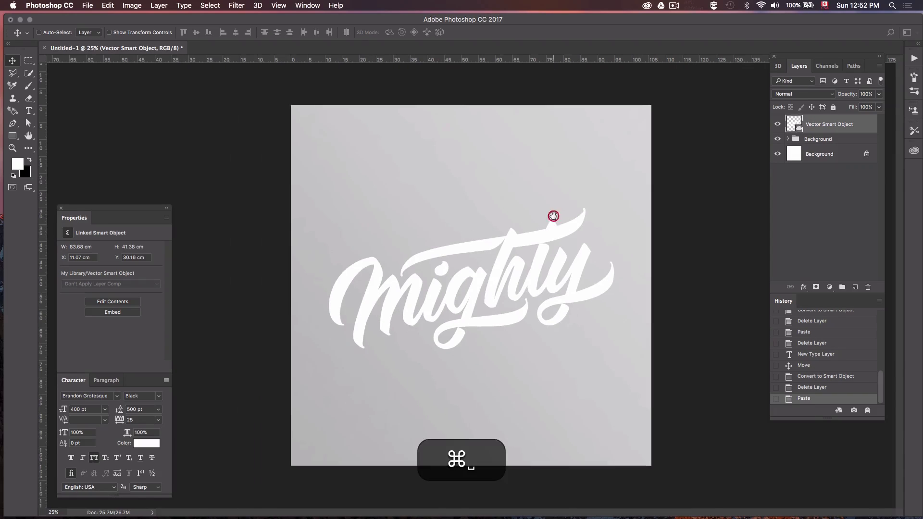
key("Down")
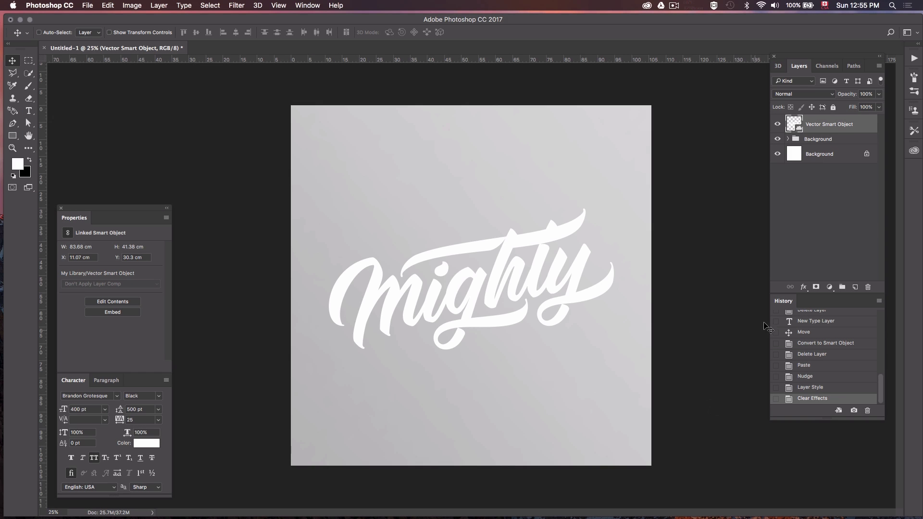
Add a Color Overlay layer style in #cccccc to the Mighty logo smart object
left_click(804, 287)
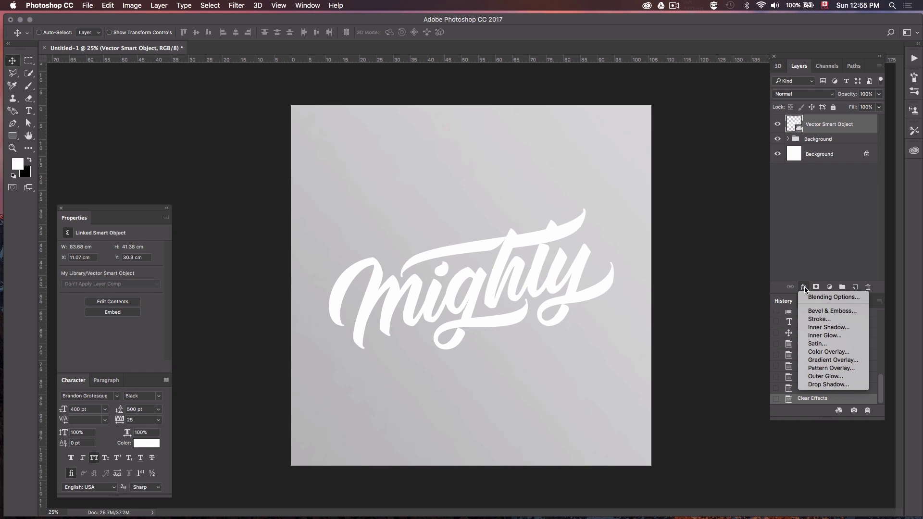
left_click(808, 352)
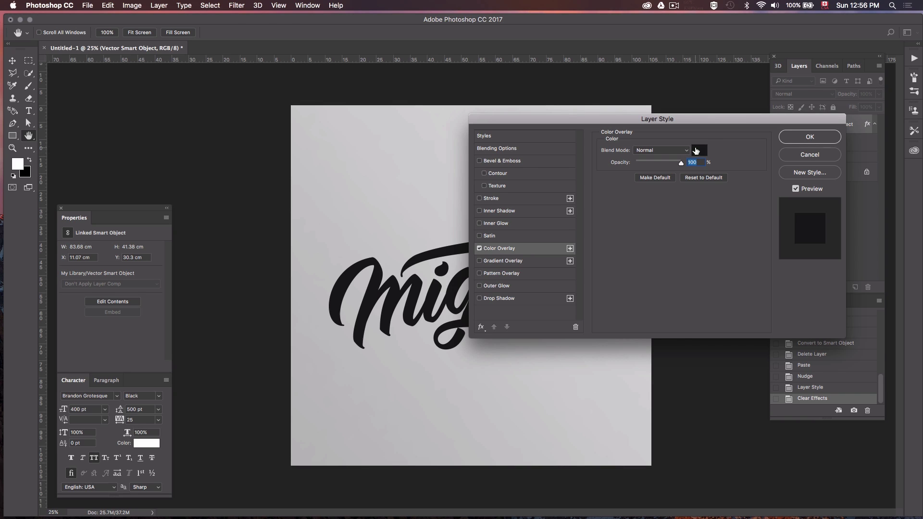
left_click(700, 150)
double_click(786, 347)
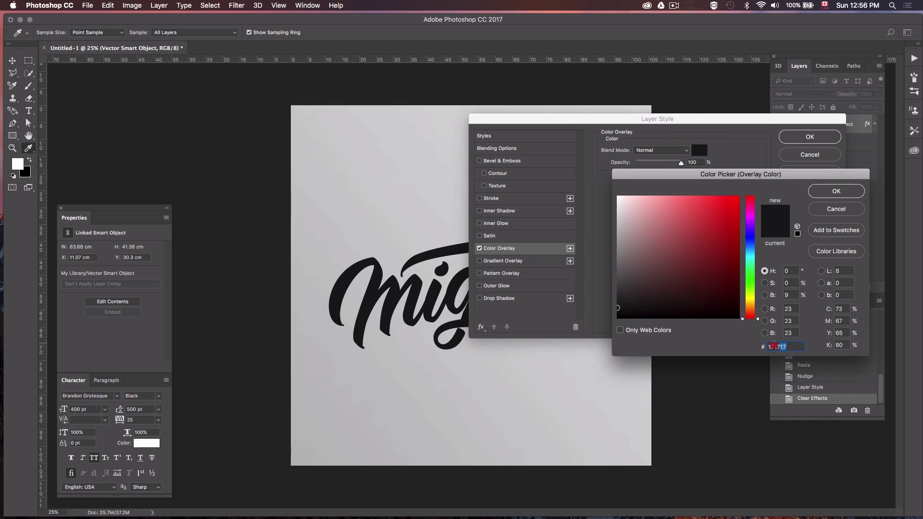
type("cccccc")
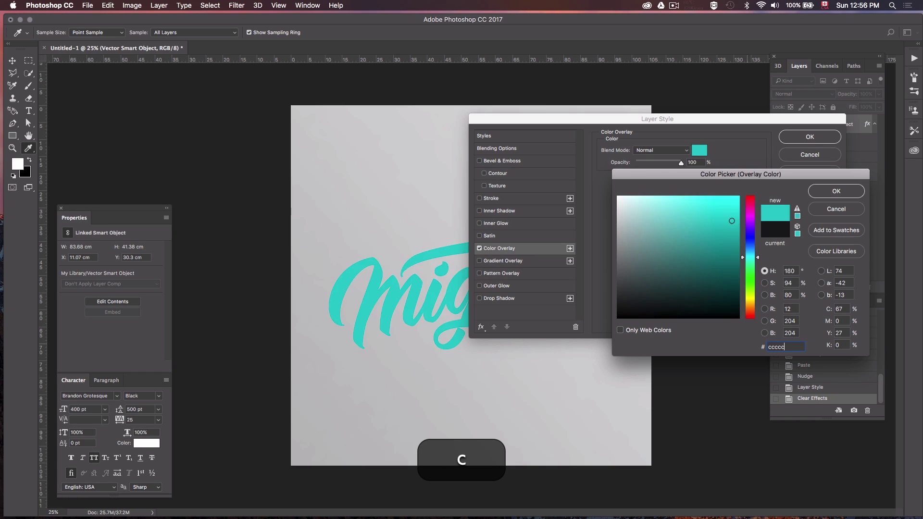
left_click(856, 192)
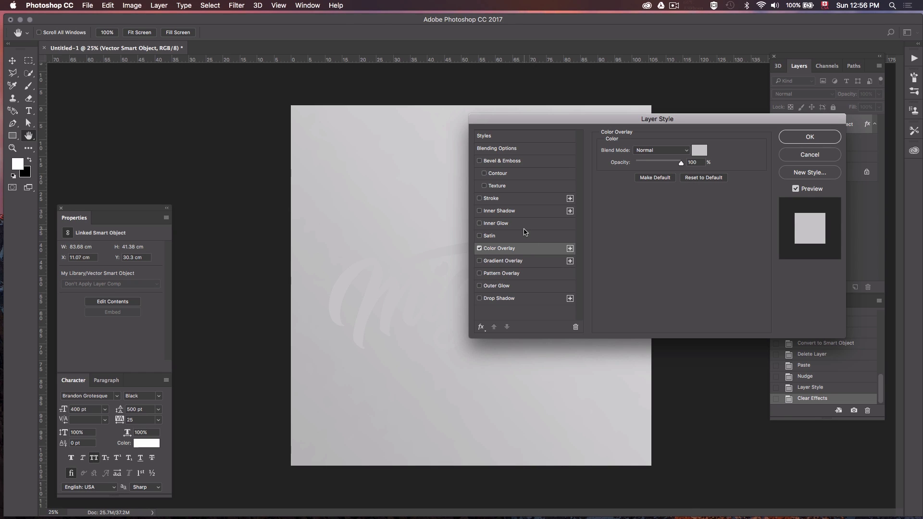
Add a Drop Shadow to the logo's layer style with blend mode Overlay and white (#ffffff) as its colour
left_click(504, 299)
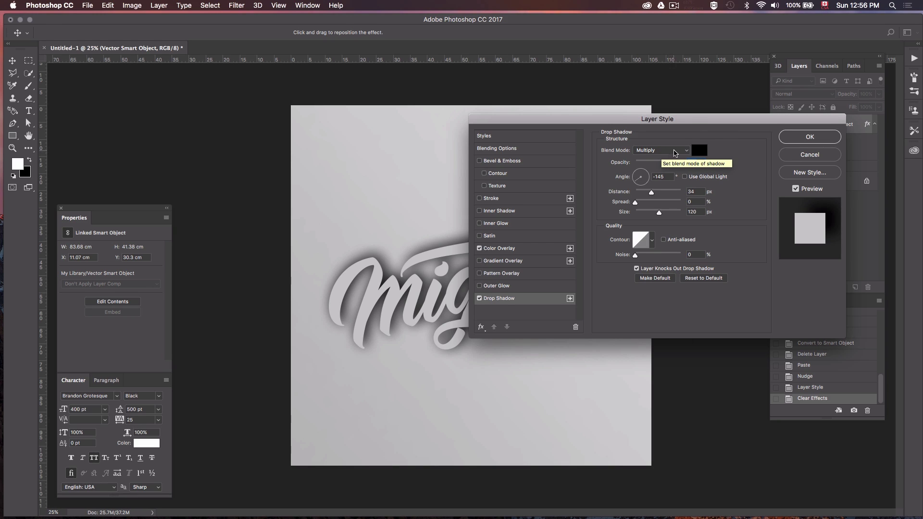
left_click(674, 151)
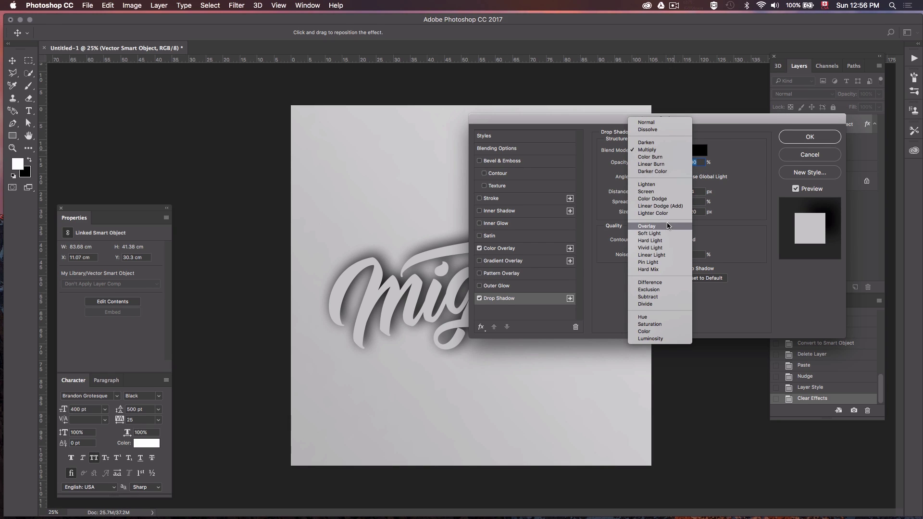
left_click(667, 225)
left_click(701, 152)
left_click(618, 197)
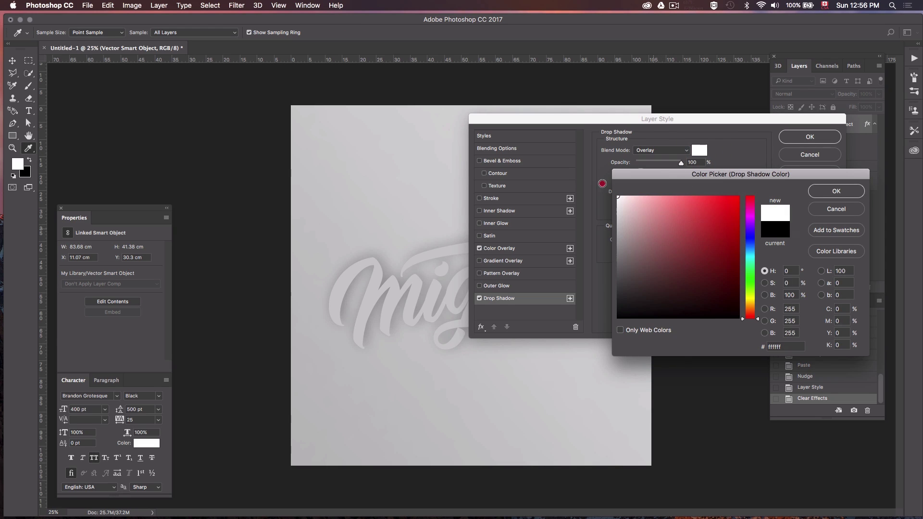
left_click(824, 193)
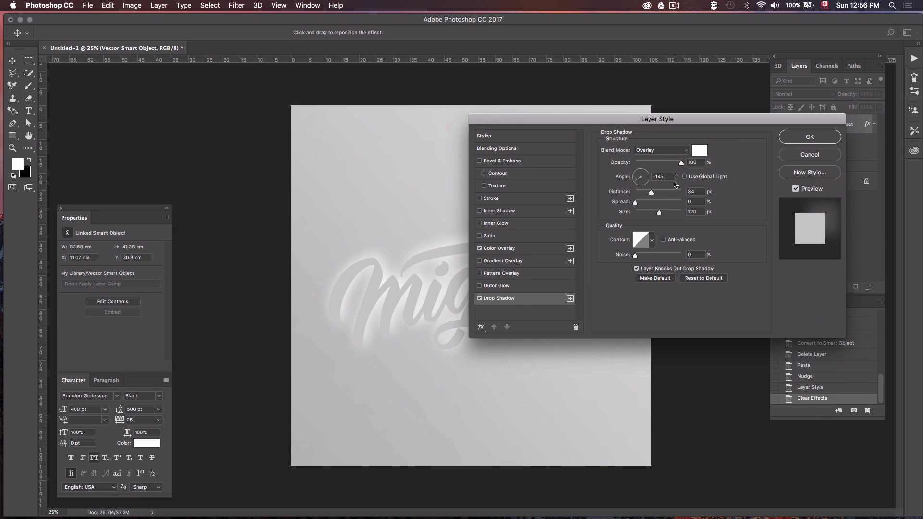
Set the white drop shadow to 15% opacity and a distance of 10 px, using an angle of -145°
left_click_drag(681, 163, 643, 165)
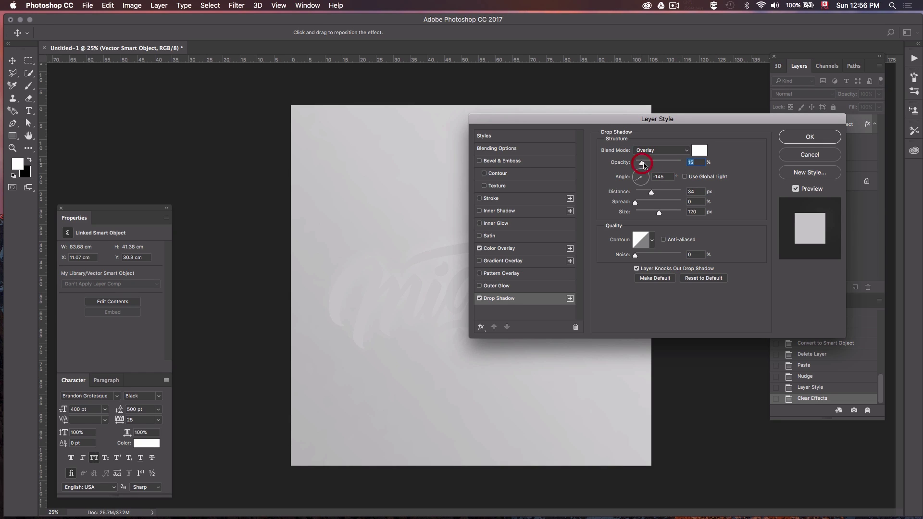
left_click(668, 176)
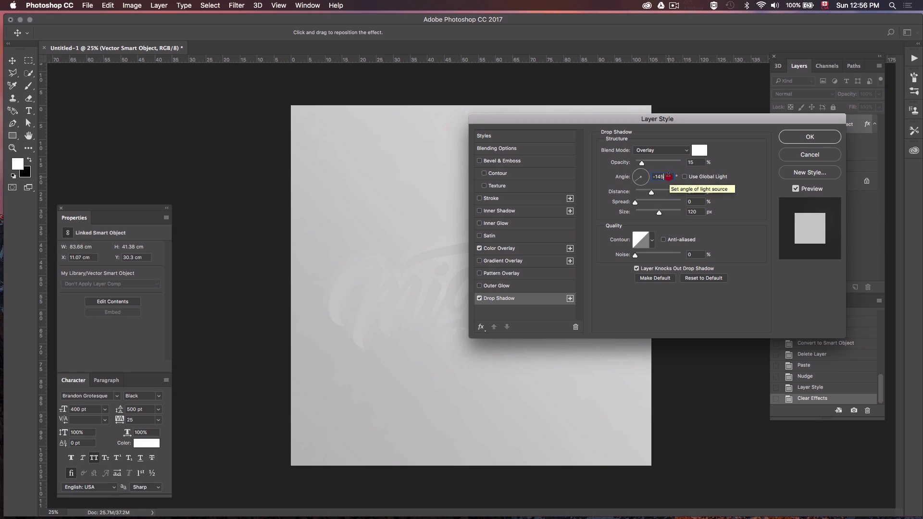
left_click(668, 177)
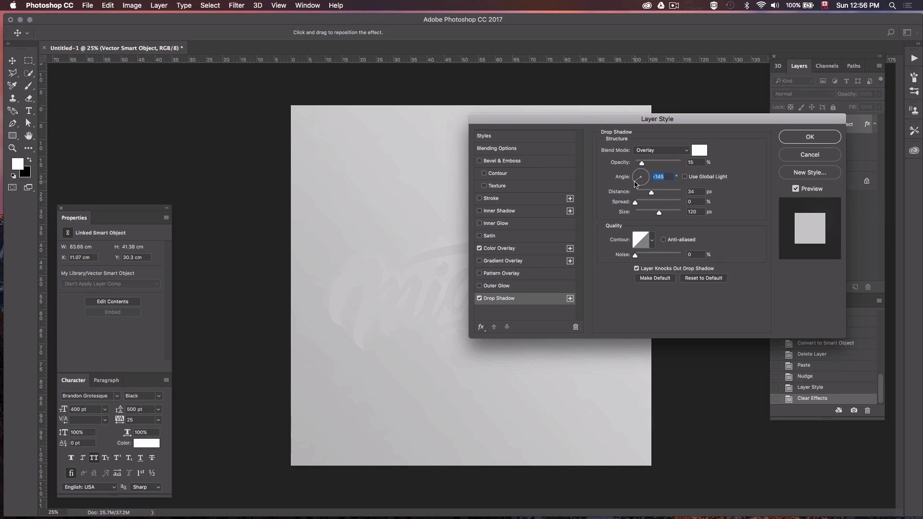
key("Tab")
left_click(672, 192)
type("10")
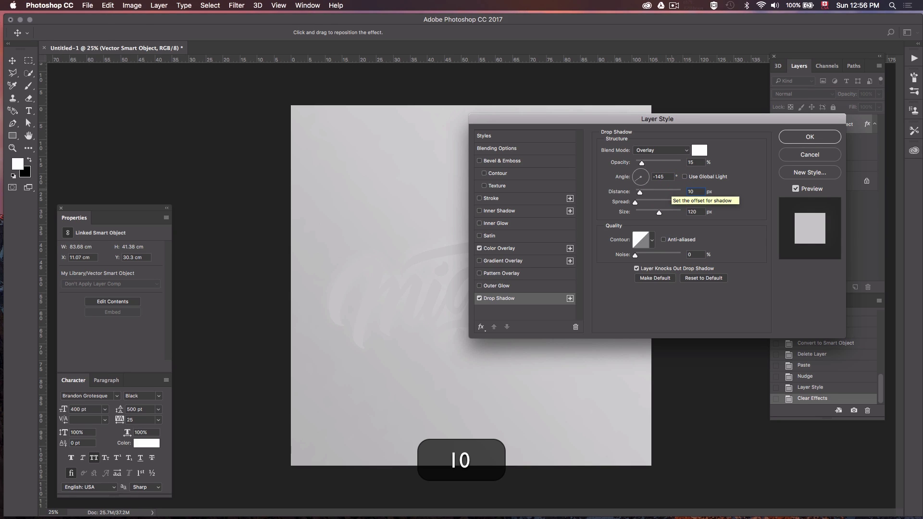
key("Tab")
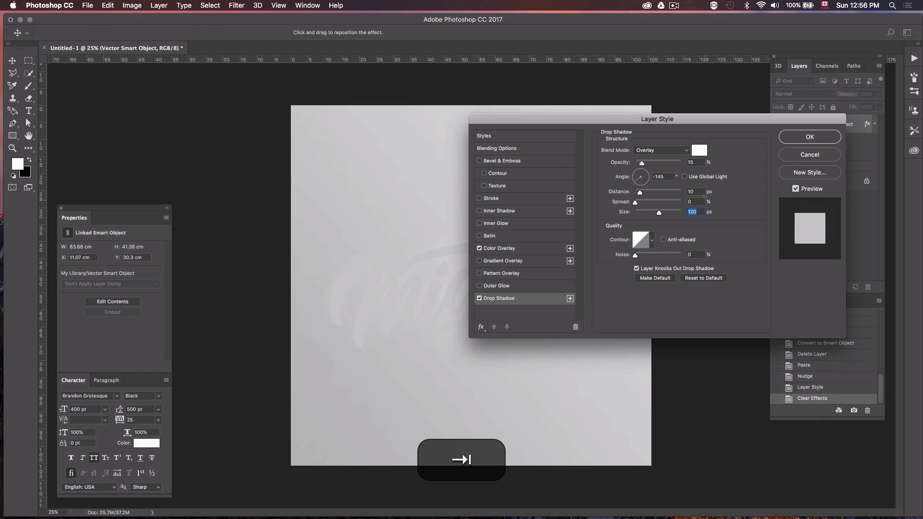
Set the drop shadow's size to 25 px and add a Bevel & Emboss effect with the Inner Bevel style
type("25")
key("Tab")
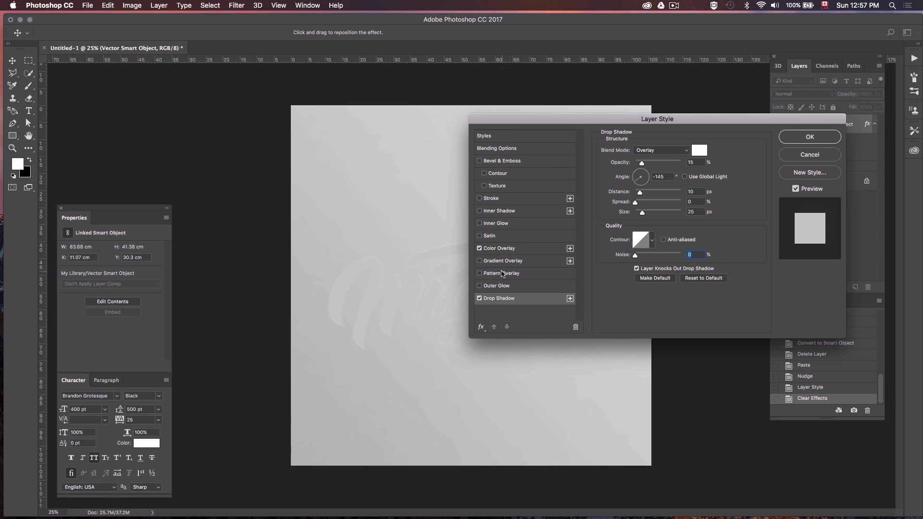
left_click(504, 163)
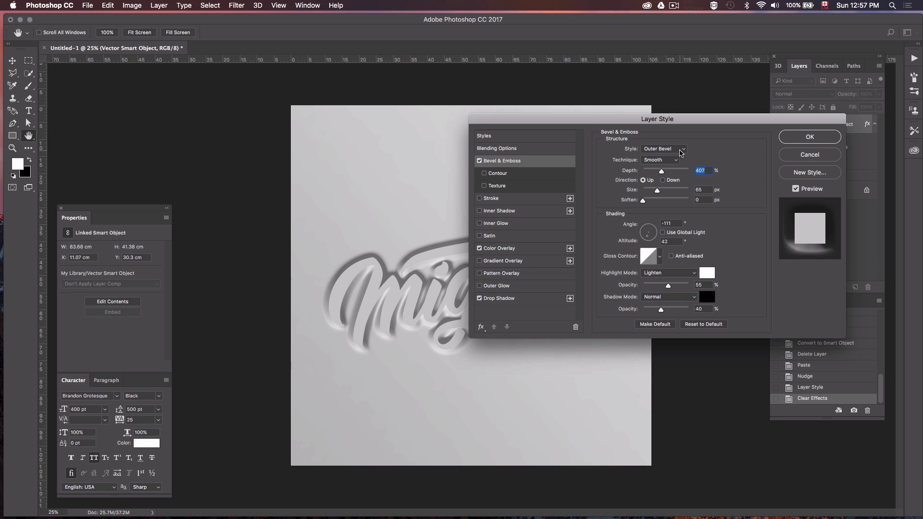
left_click(682, 152)
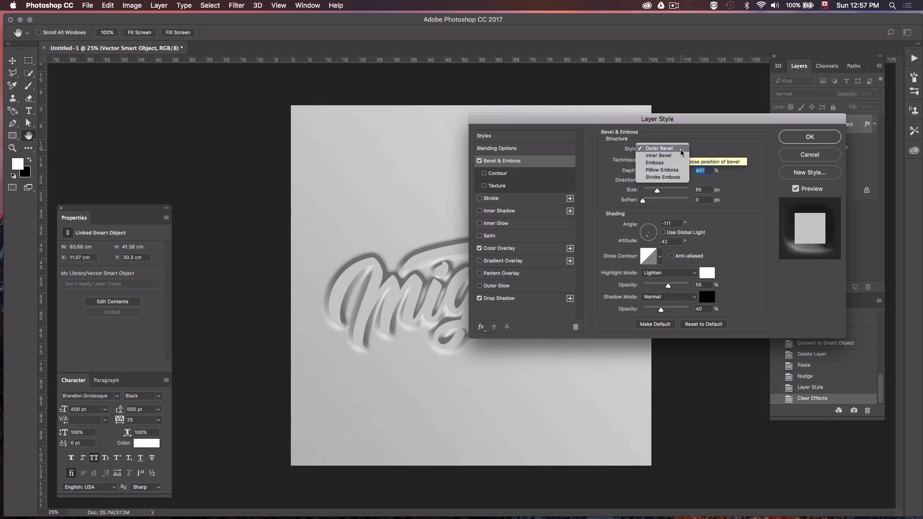
left_click(667, 156)
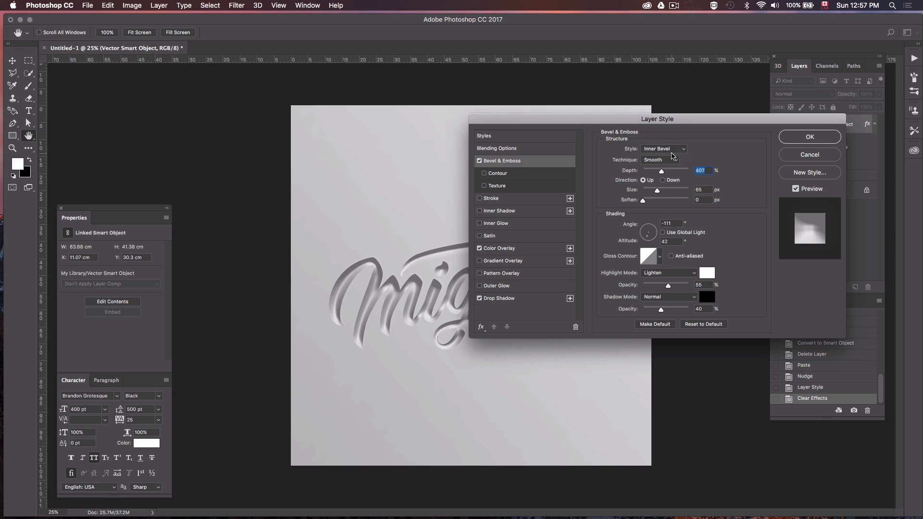
Reduce the bevel's depth to 74% and set its size to 1 px
left_click_drag(662, 173, 646, 173)
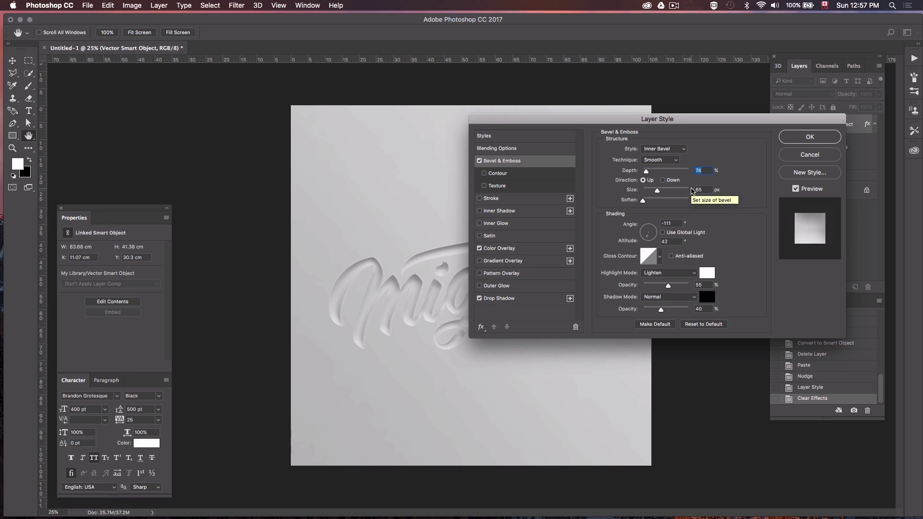
left_click(705, 190)
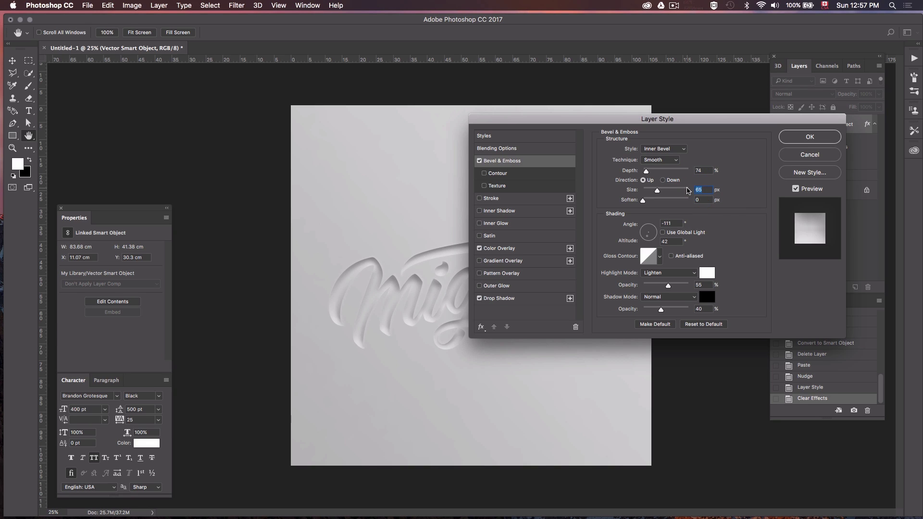
type("1")
key("Tab")
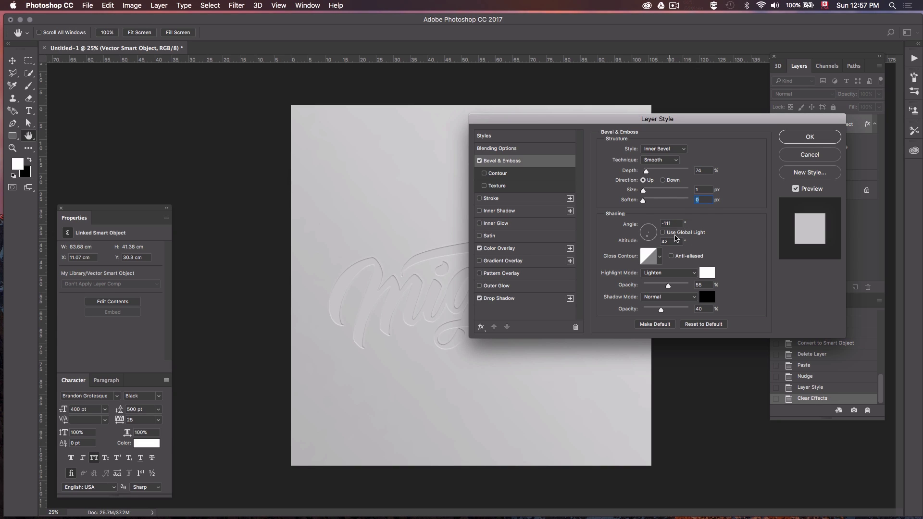
Set the bevel's shading angle to 45° and its altitude to 30°
key("Tab")
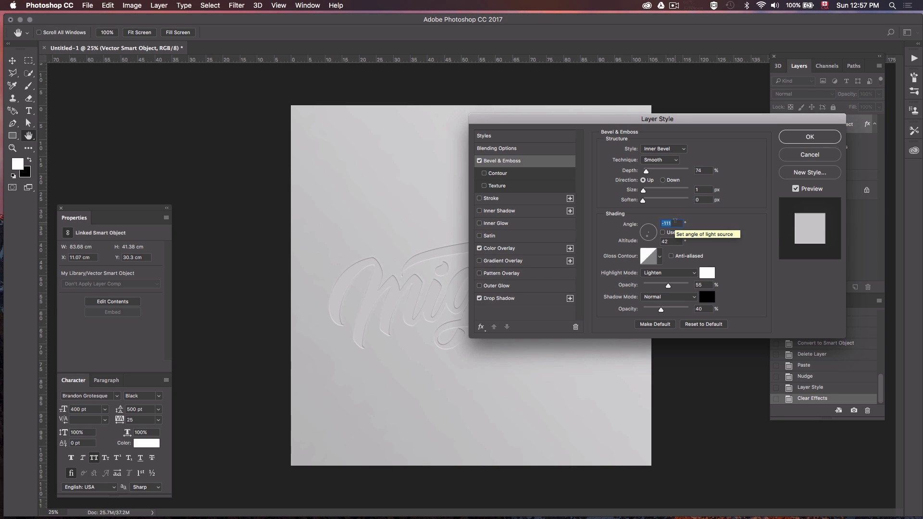
type("45")
key("Tab")
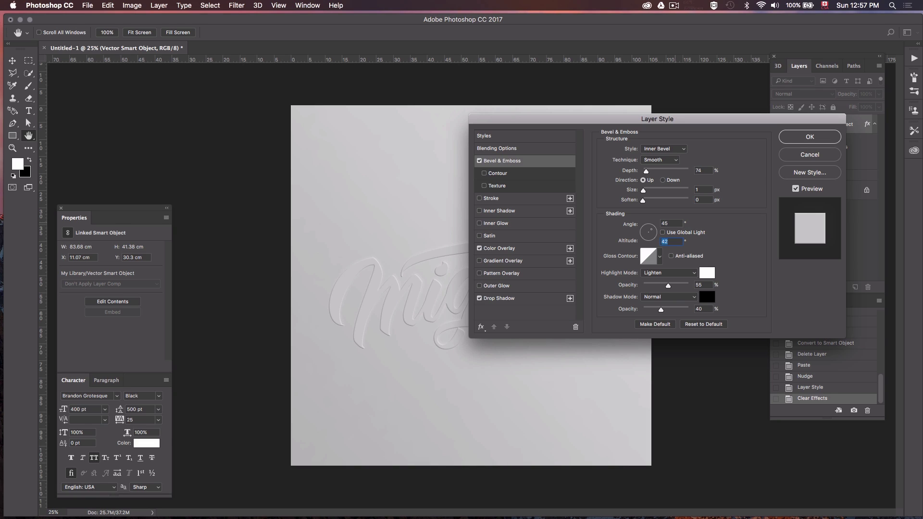
type("30")
key("Tab")
Set the bevel's highlight mode to Overlay at 50% opacity and its shadow mode to Overlay
left_click(685, 274)
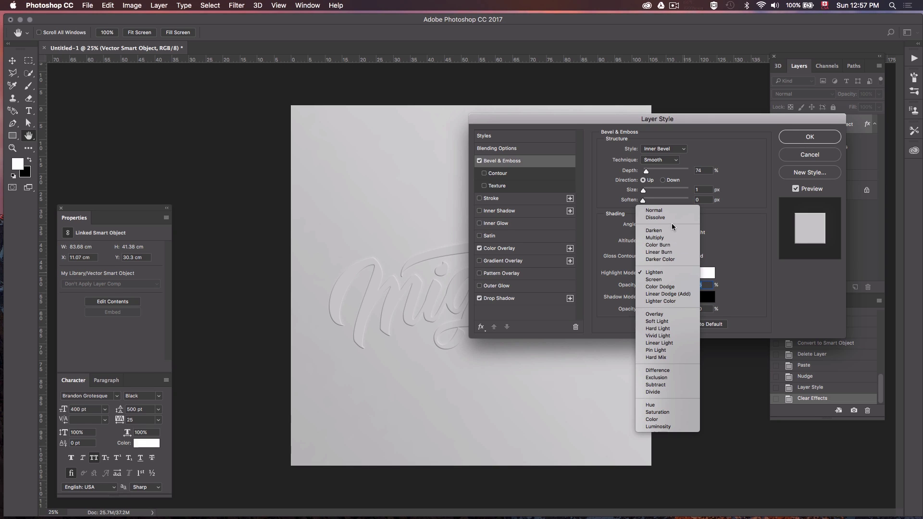
left_click(658, 313)
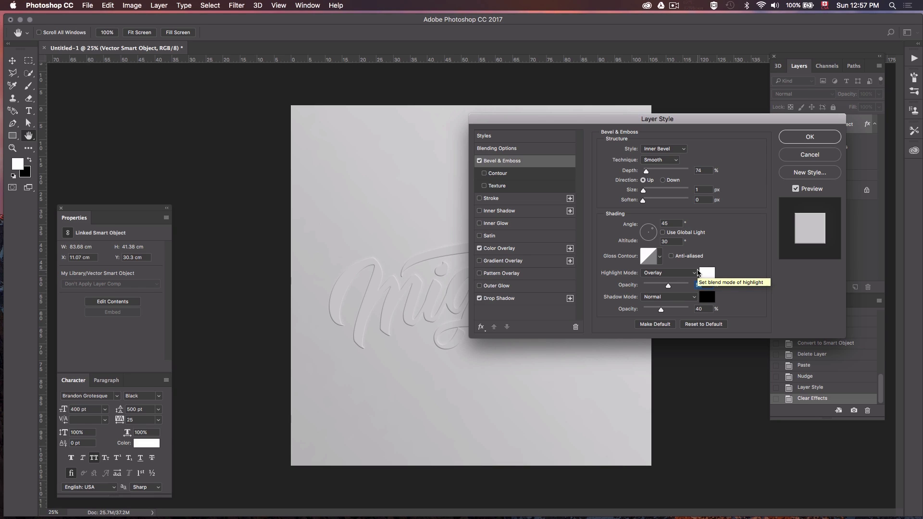
left_click_drag(668, 286, 666, 288)
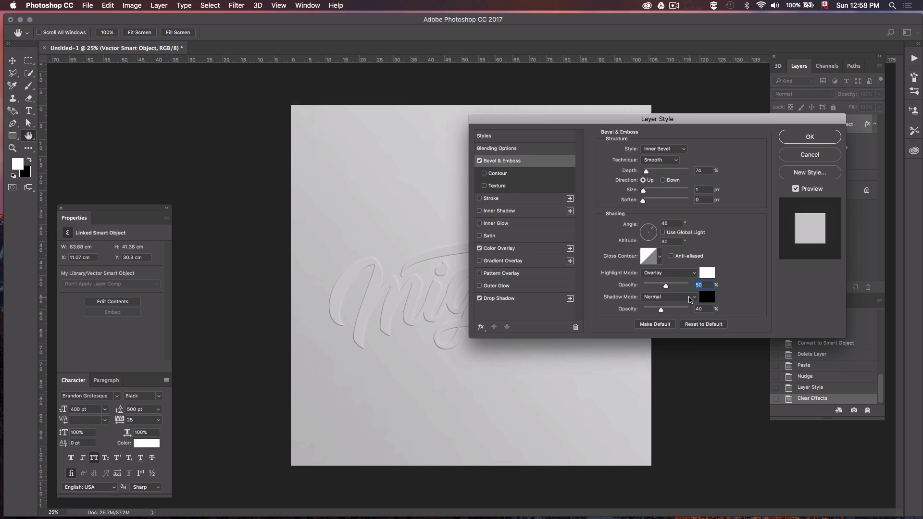
left_click(691, 300)
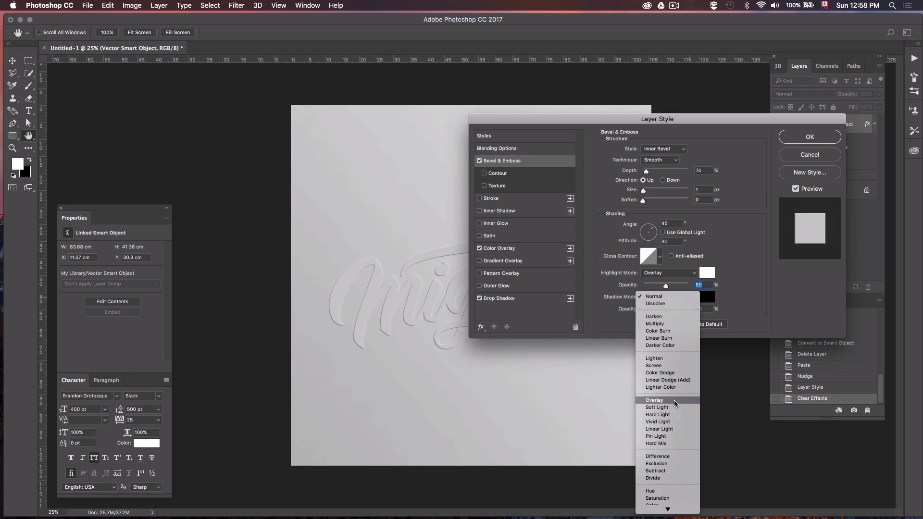
left_click(657, 401)
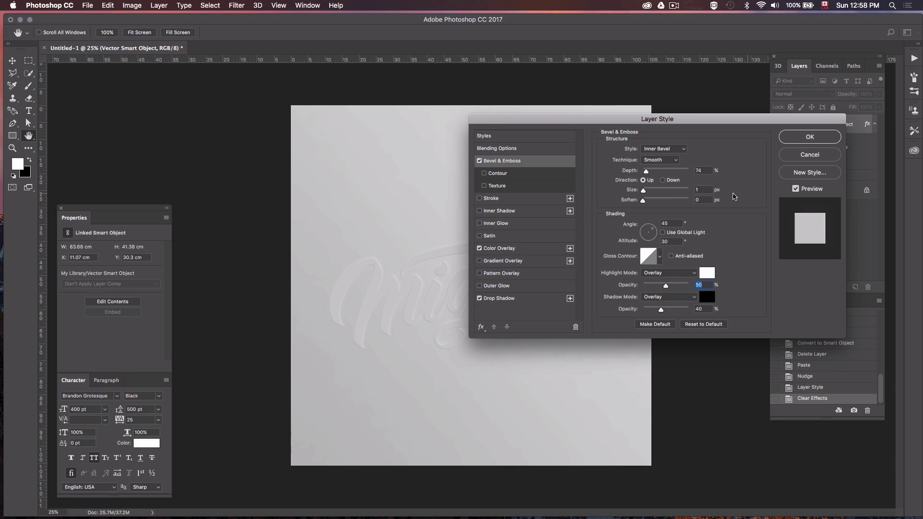
Add an Inner Shadow to the logo with blend mode Linear Burn and 3% opacity
left_click(512, 211)
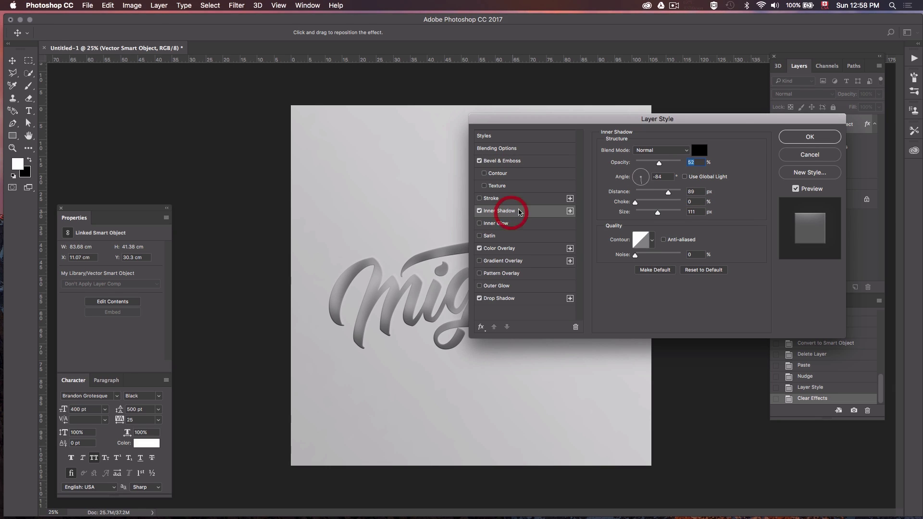
left_click(676, 153)
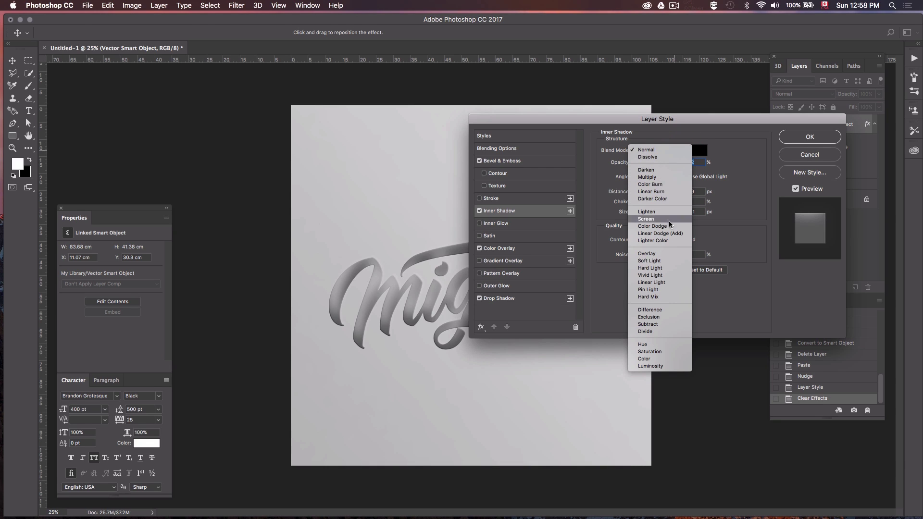
left_click(664, 192)
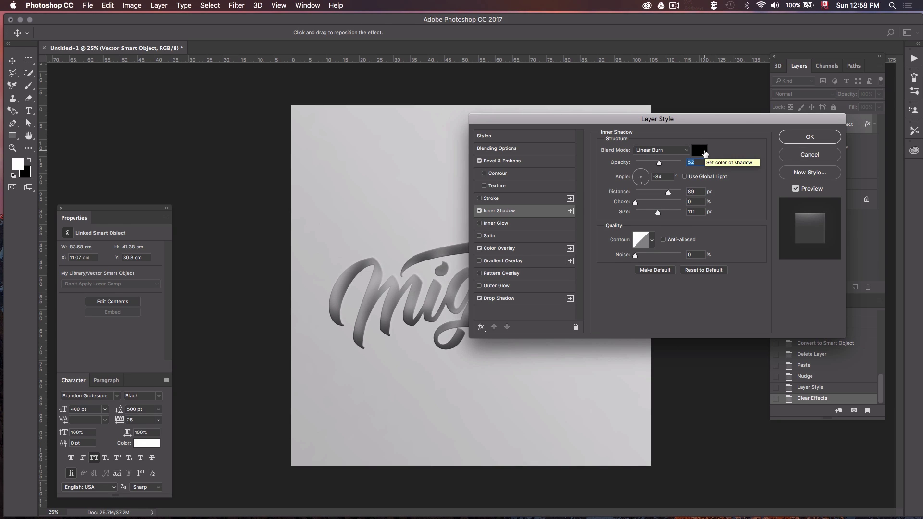
left_click_drag(659, 163, 638, 165)
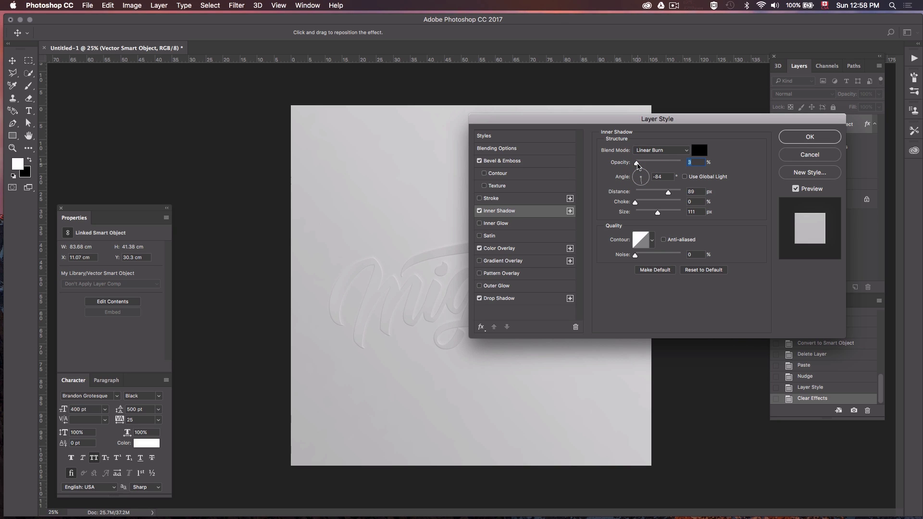
Set the inner shadow's angle to 45°, distance to 30 px and size to 40 px, and apply the layer style
left_click(669, 177)
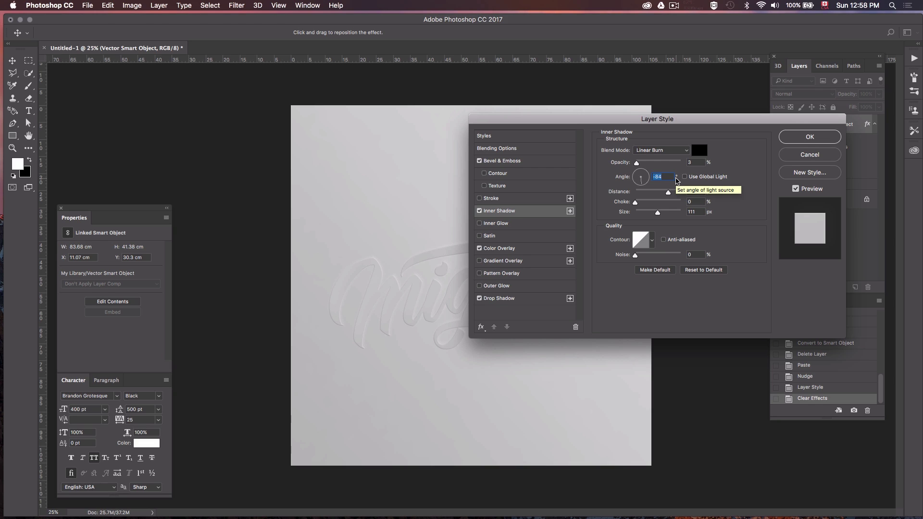
type("45")
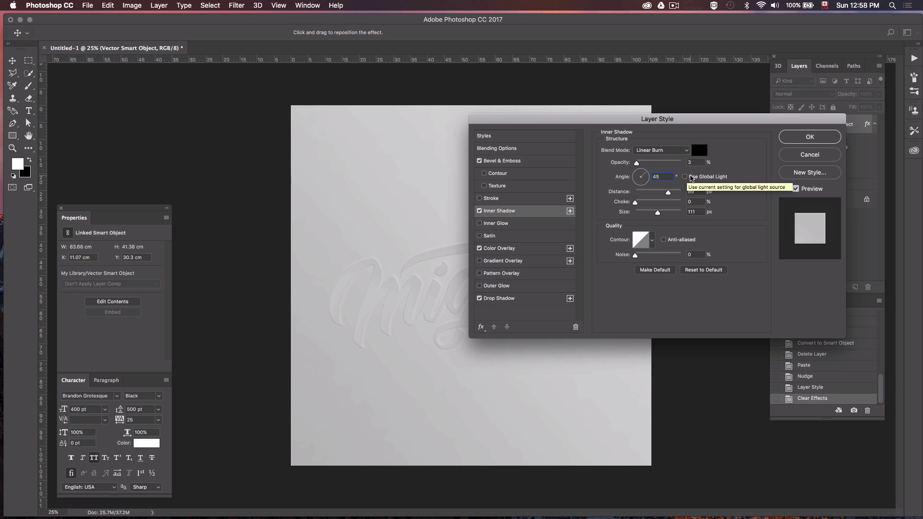
key("Tab")
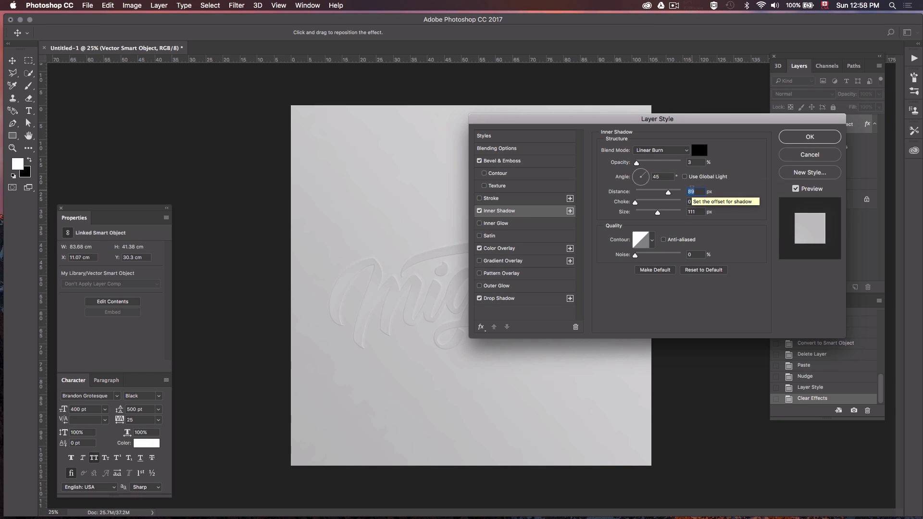
type("30")
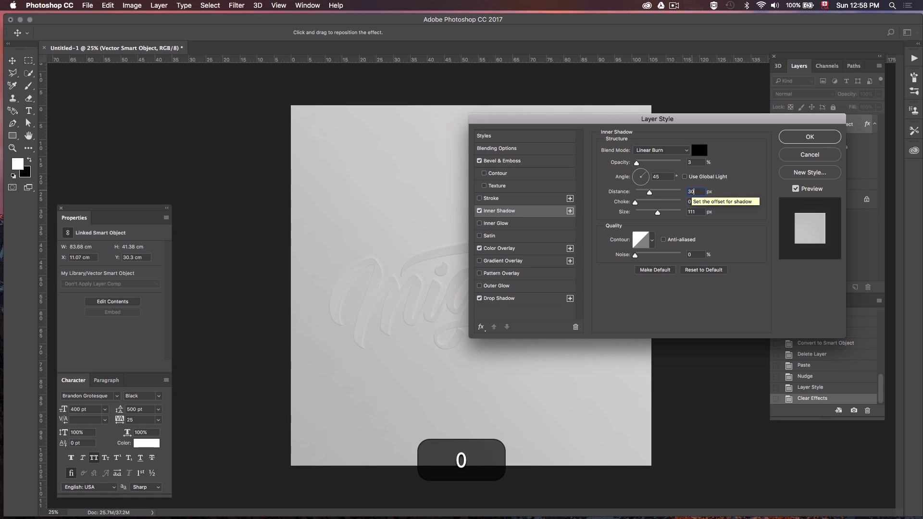
key("Tab")
key("Tab")
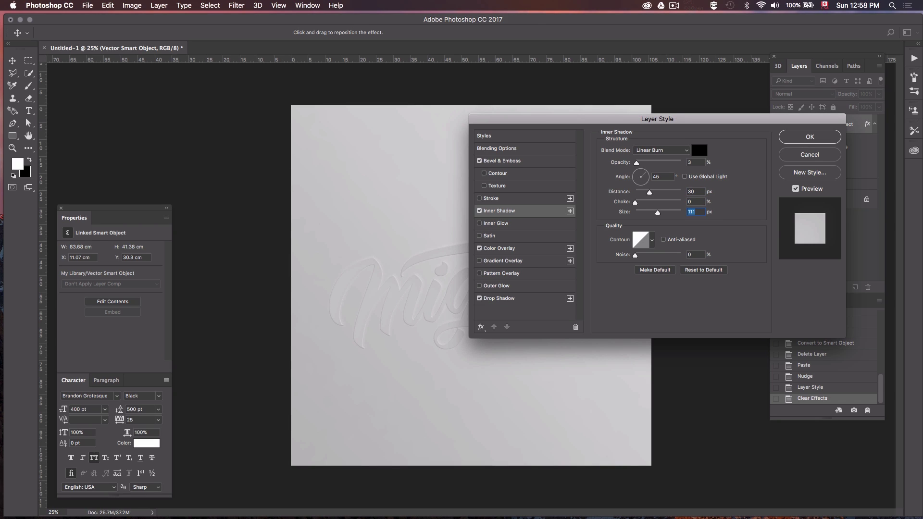
type("40")
left_click(808, 137)
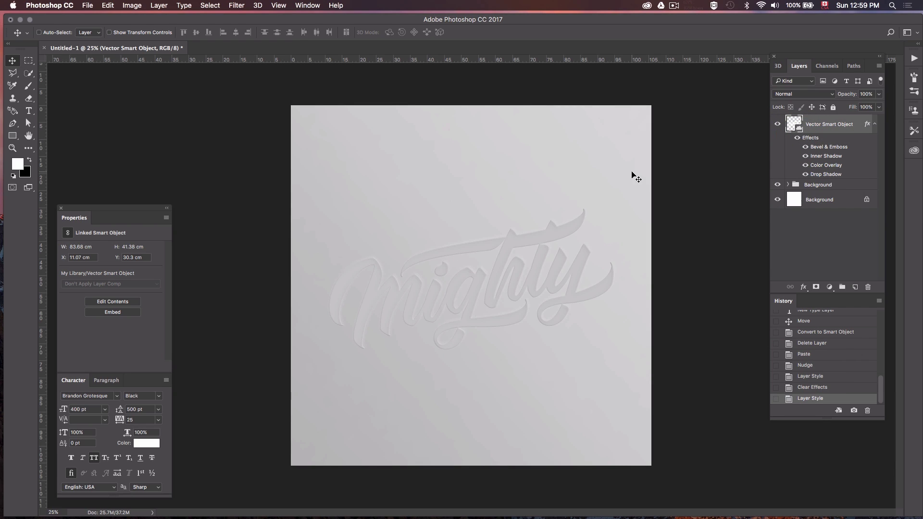
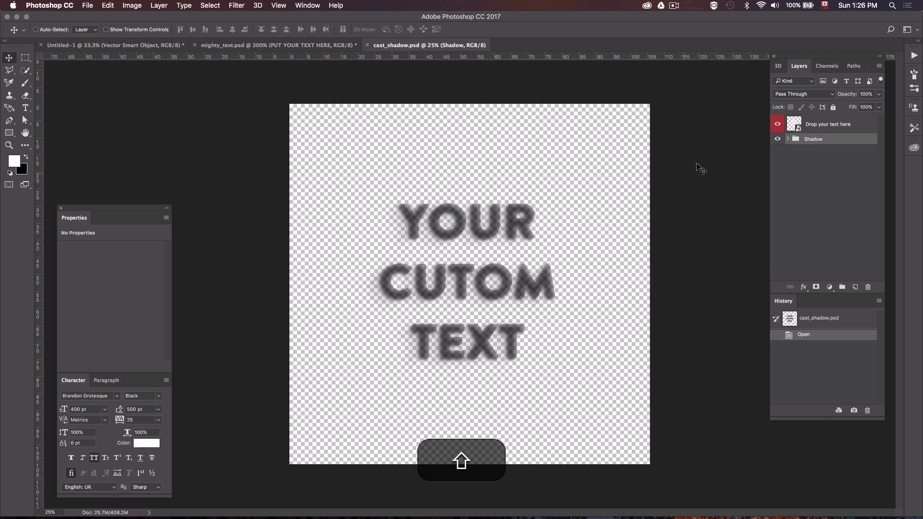
Open the contents of the "Drop your text here" smart object and copy the Mighty logo from Untitled-1 into it, centred on the canvas
left_click(803, 124)
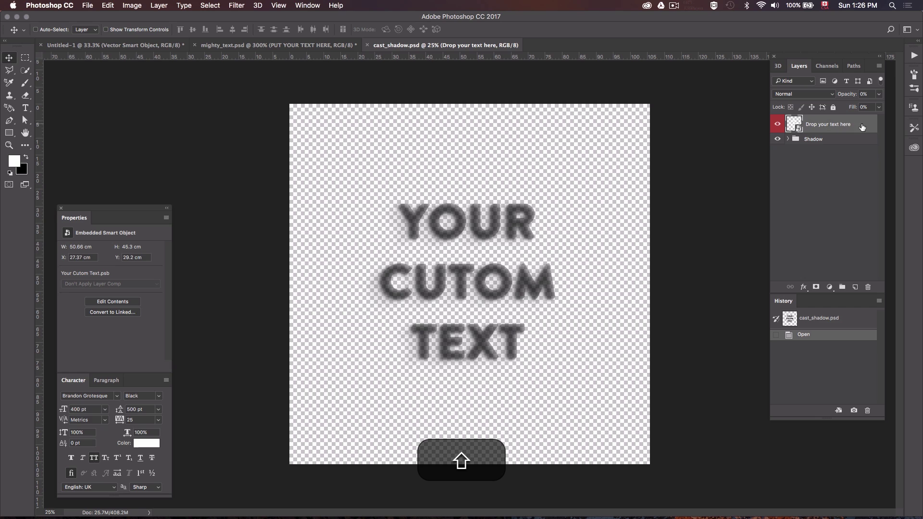
double_click(794, 126)
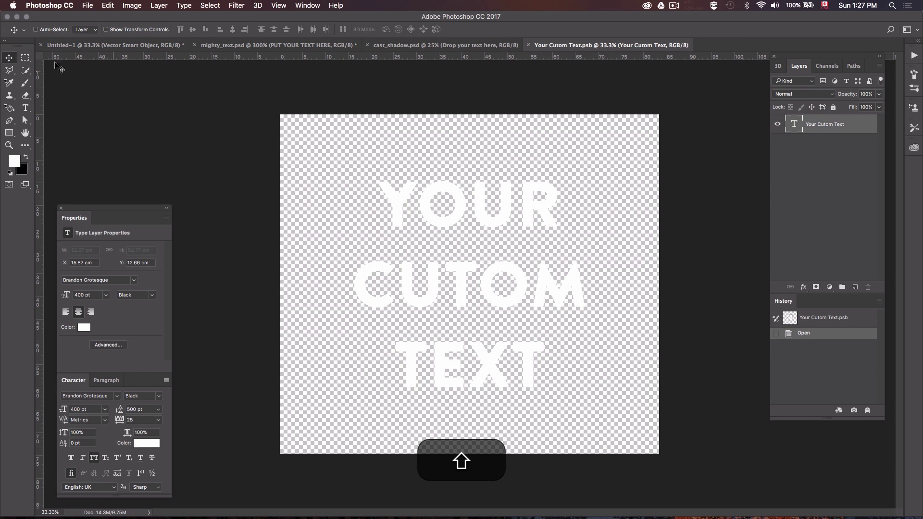
left_click(68, 45)
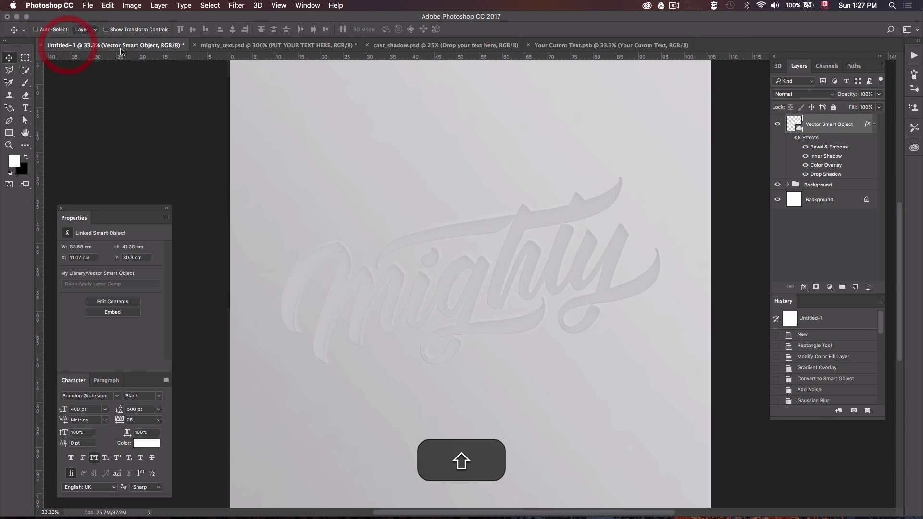
left_click(524, 222, "ctrl+alt+shift+super")
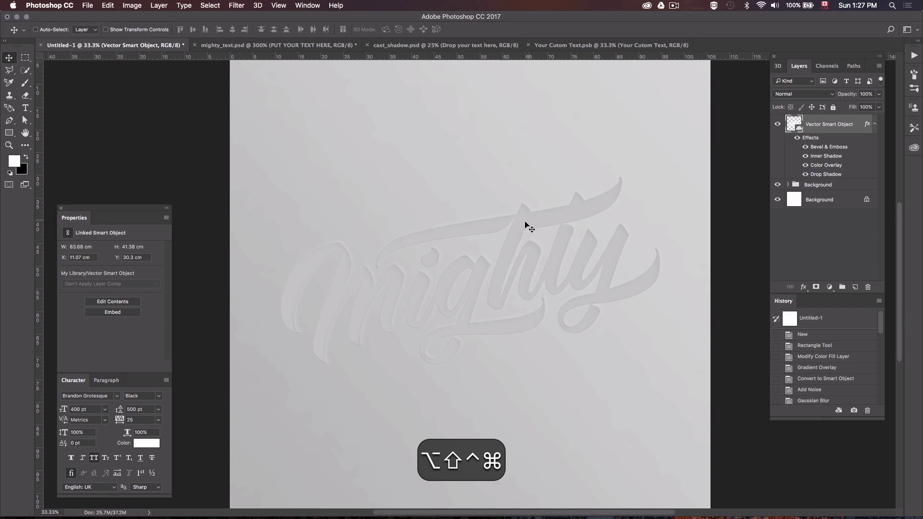
left_click_drag(525, 223, 544, 219)
left_click(543, 232)
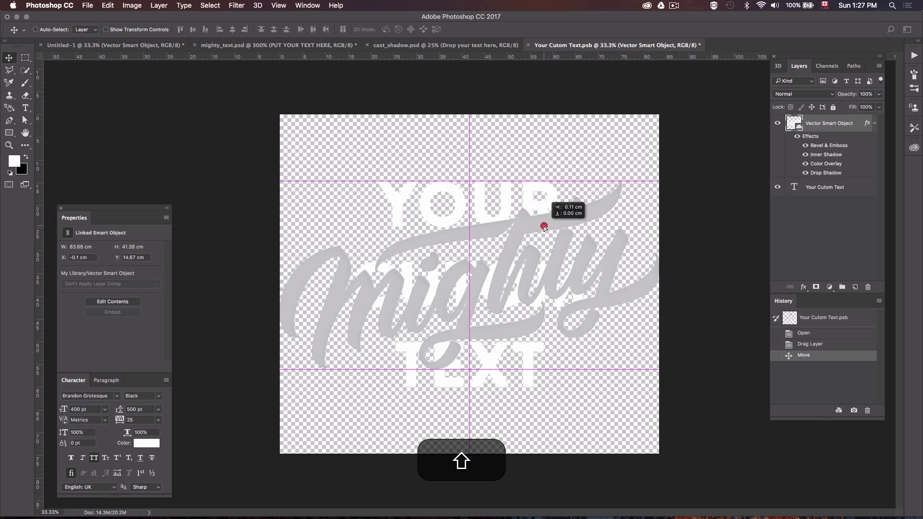
Widen the canvas of Your Cutom Text.psb equally on both sides with the Crop Tool to about 110 cm
left_click(25, 145)
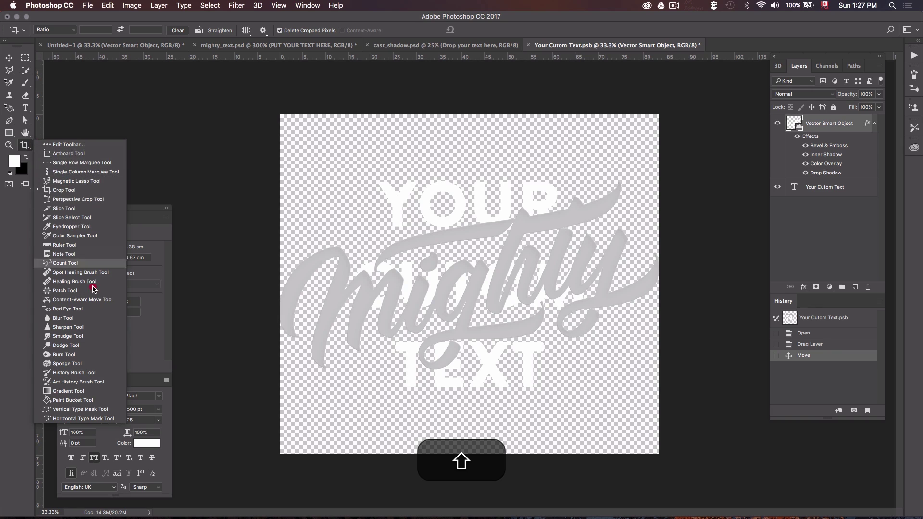
left_click(84, 191)
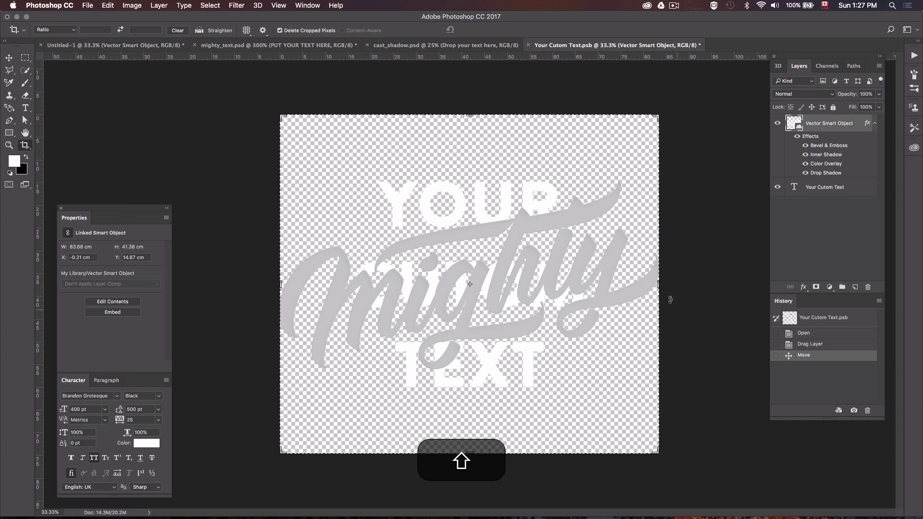
left_click_drag(659, 286, 720, 286)
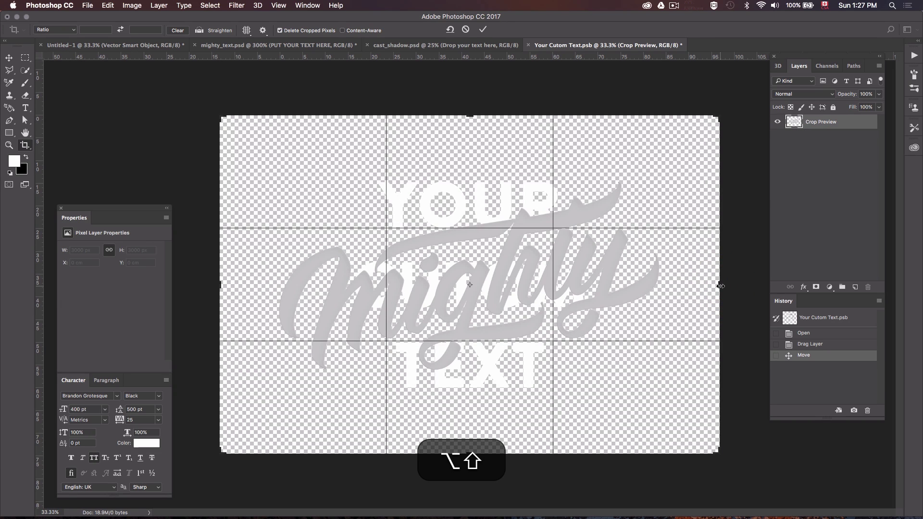
key("shift+Return")
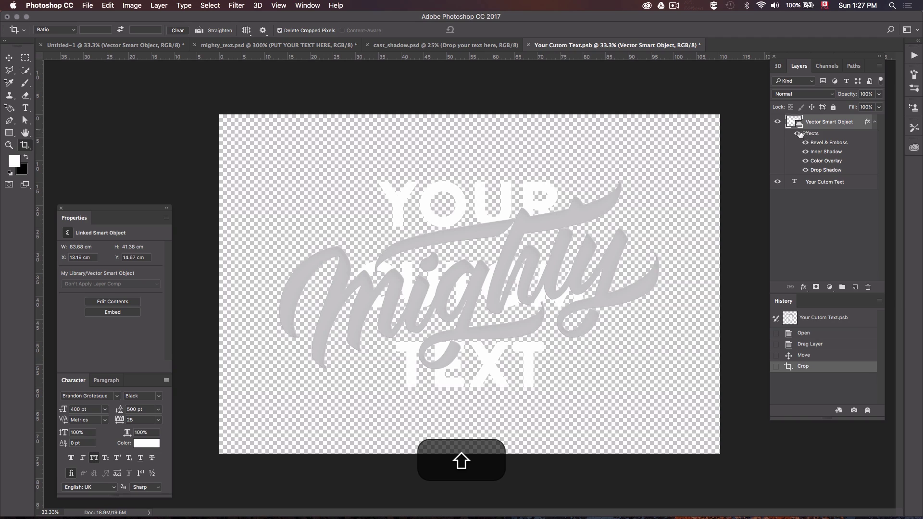
Remove all layer effects from the Mighty logo copied into Your Cutom Text.psb
left_click_drag(805, 136, 872, 289)
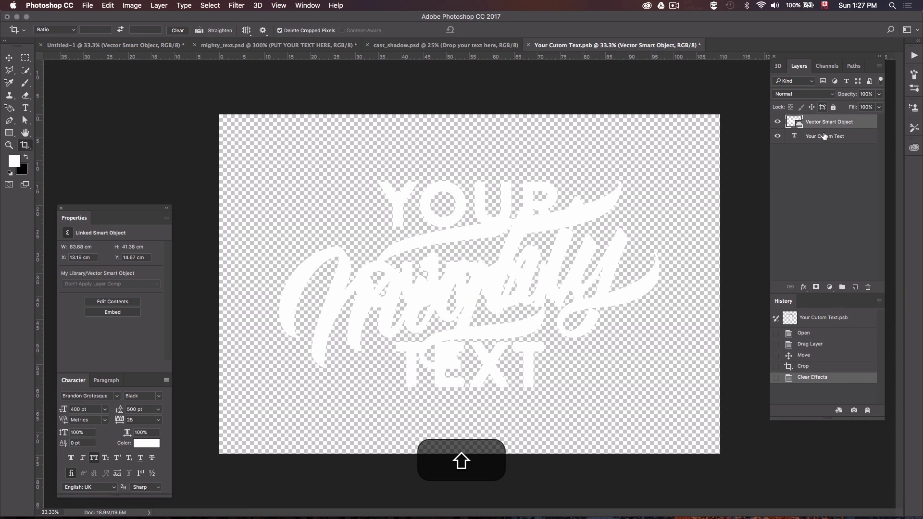
Hide the "Your Cutom Text" layer, then save and close Your Cutom Text.psb to update the smart object in cast_shadow.psd
left_click(778, 137)
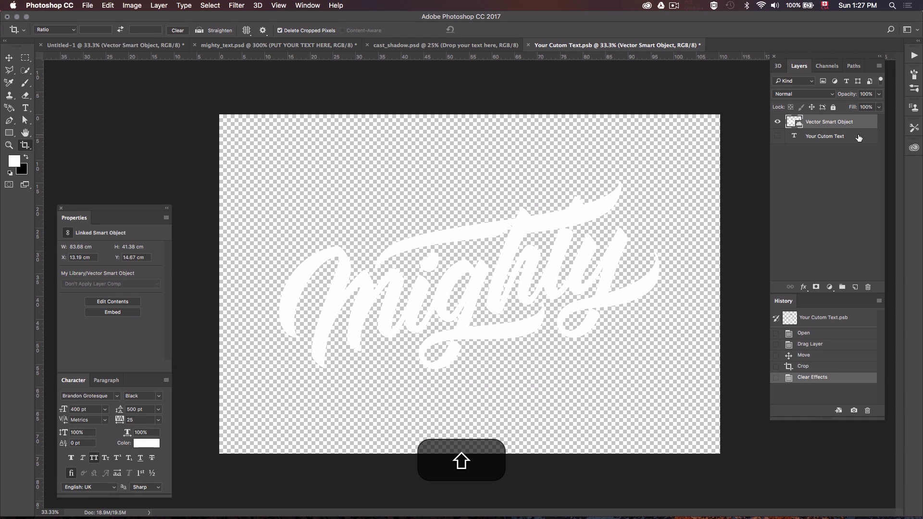
left_click(836, 140)
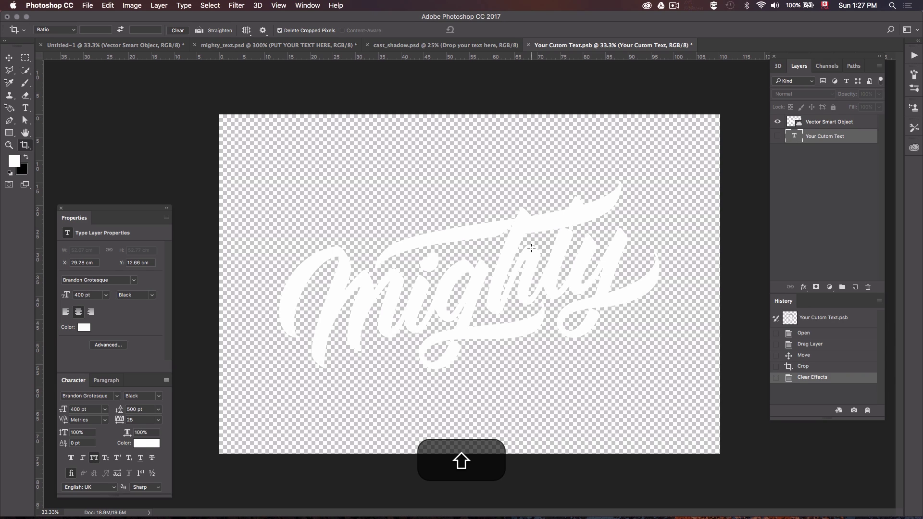
key("super+shift+s")
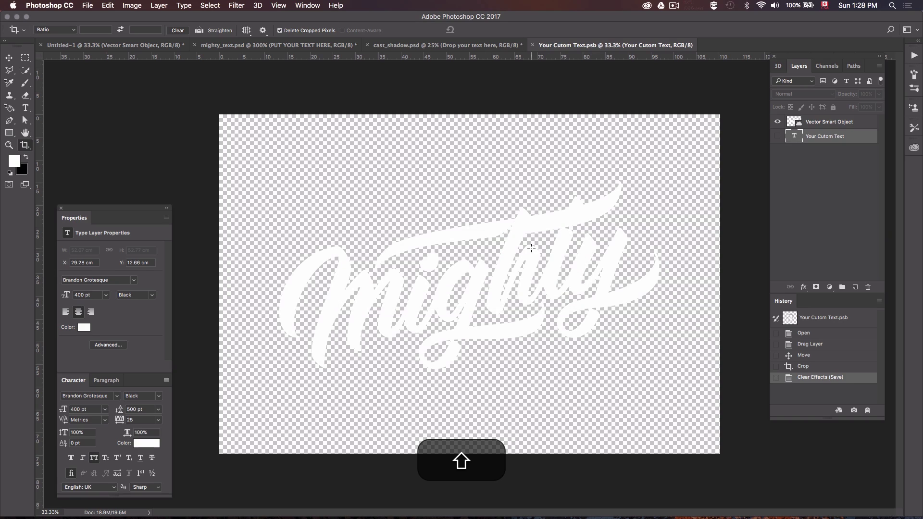
left_click(532, 45)
left_click(485, 46)
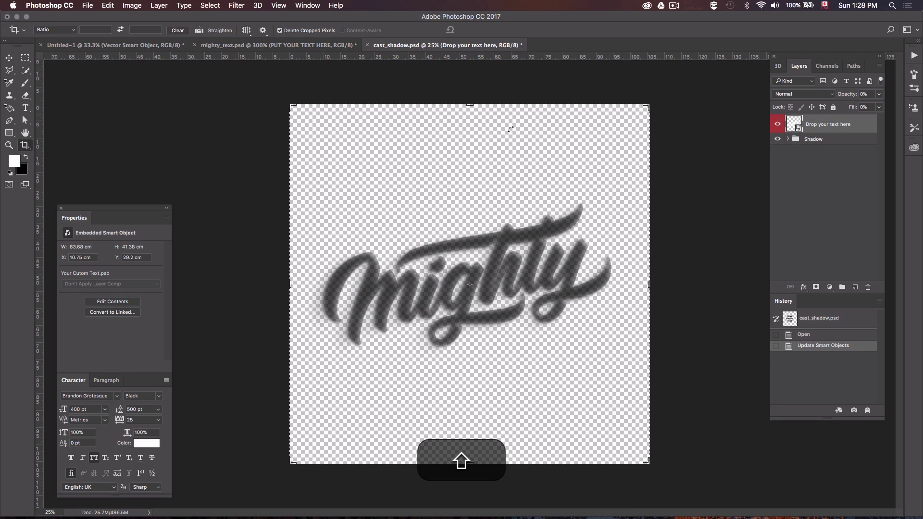
Copy the Shadow group from cast_shadow.psd into Untitled-1 and place it directly beneath the logo's Vector Smart Object layer
left_click(828, 139)
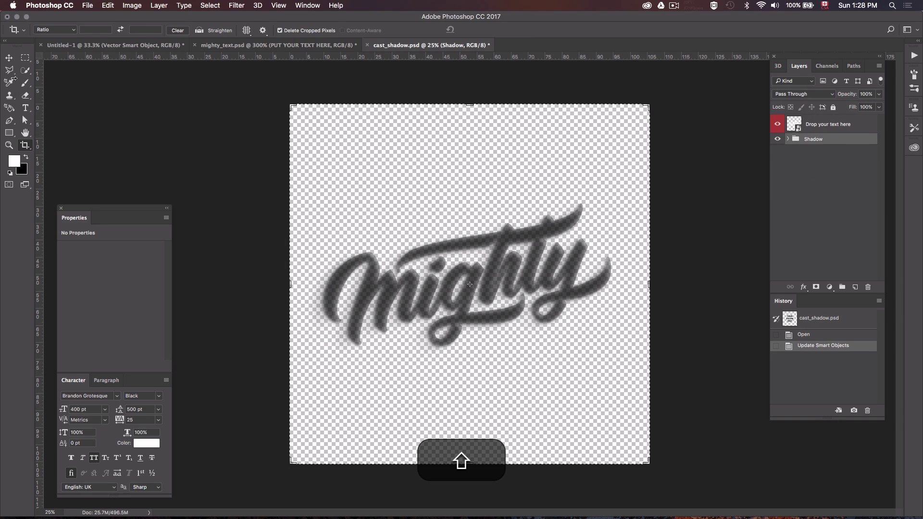
left_click(8, 59)
left_click(470, 285)
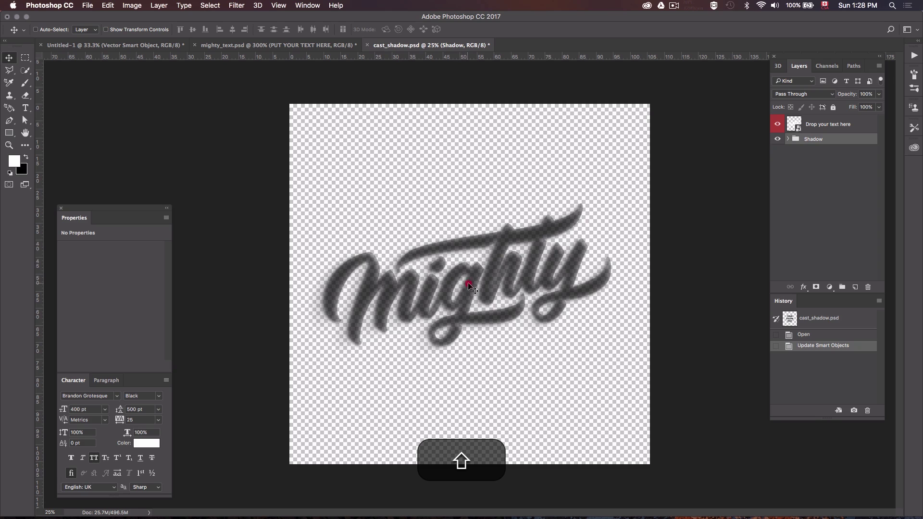
left_click_drag(506, 261, 157, 54)
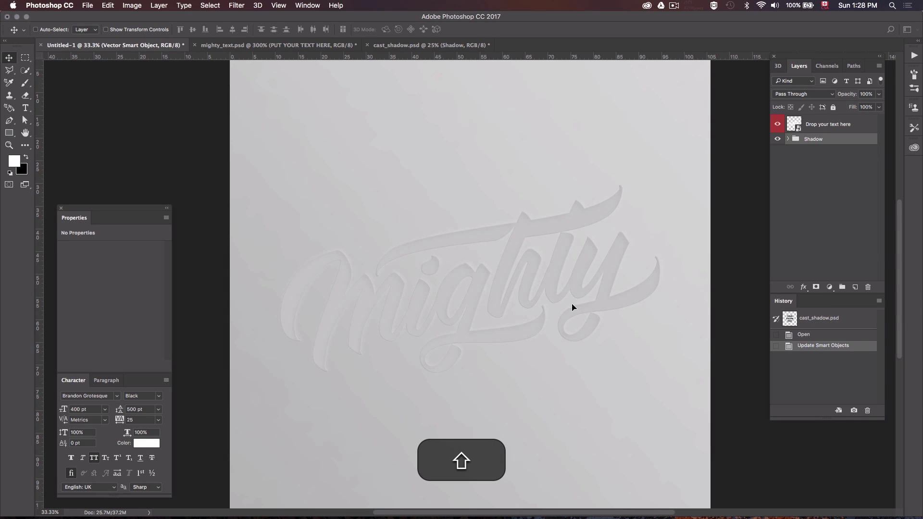
left_click_drag(572, 308, 571, 305)
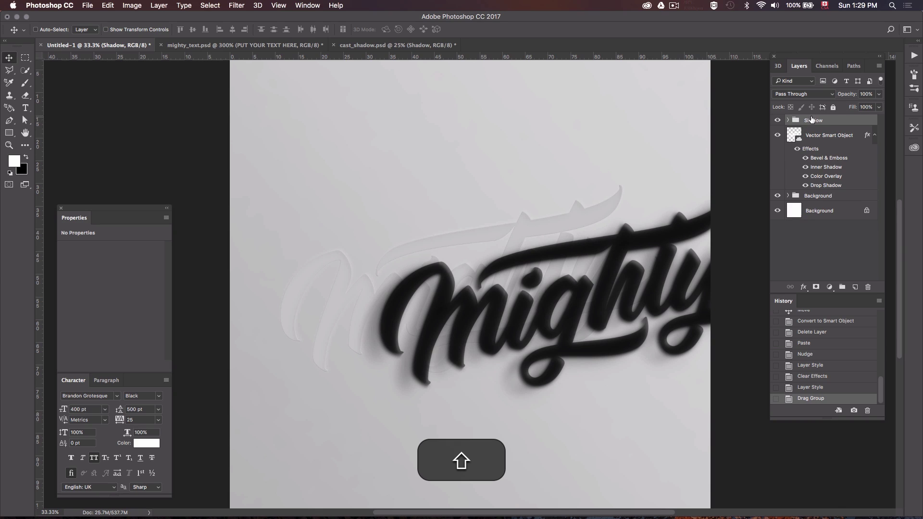
left_click_drag(812, 120, 812, 188)
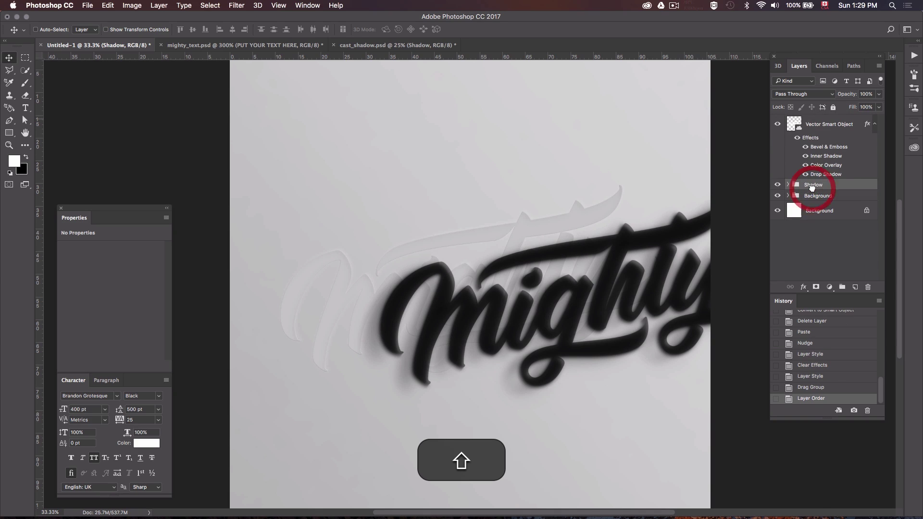
Rename the logo's Vector Smart Object layer as Text
double_click(827, 124)
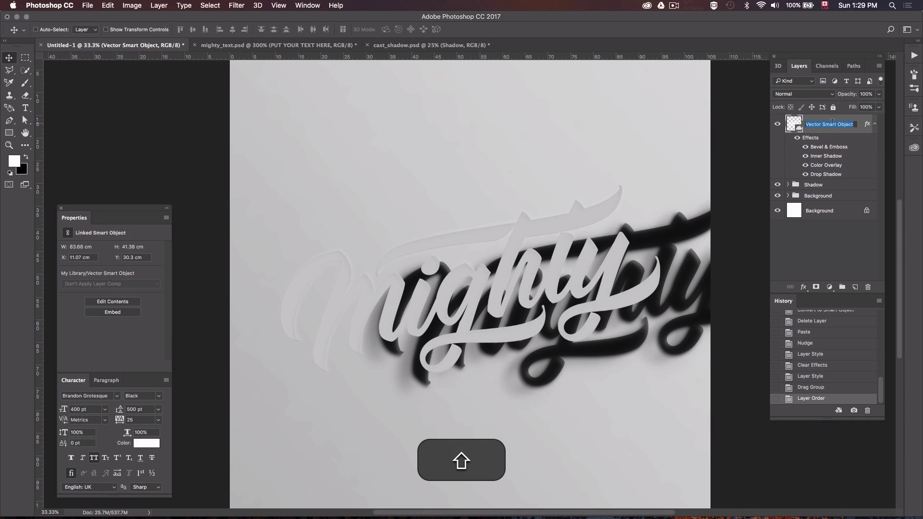
type("TEXT")
key("BackSpace")
key("BackSpace")
key("BackSpace")
type("ext")
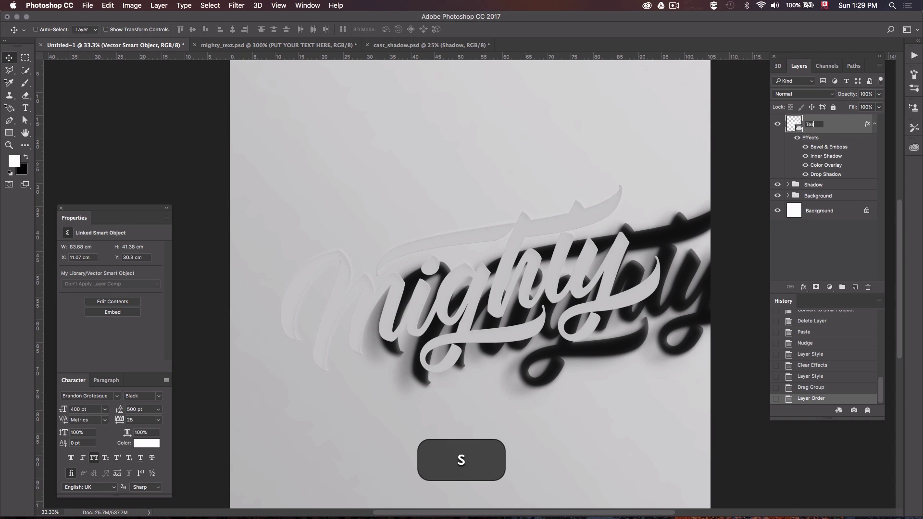
key("Return")
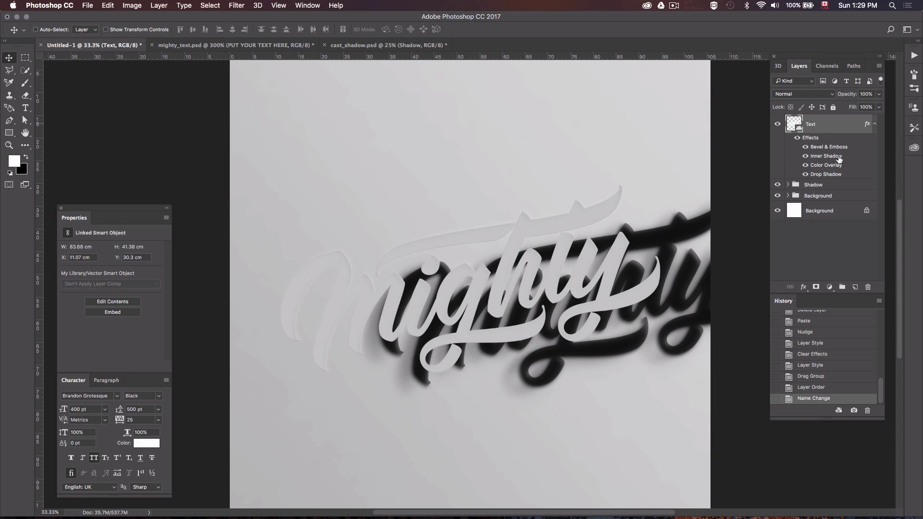
Group the Text layer with the Shadow group and name the new group Text
left_click(817, 185, "super")
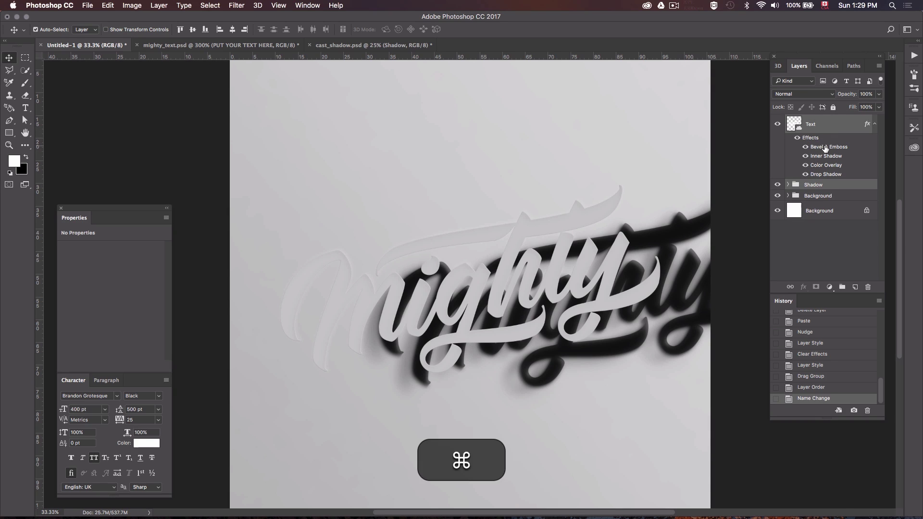
key("super+g")
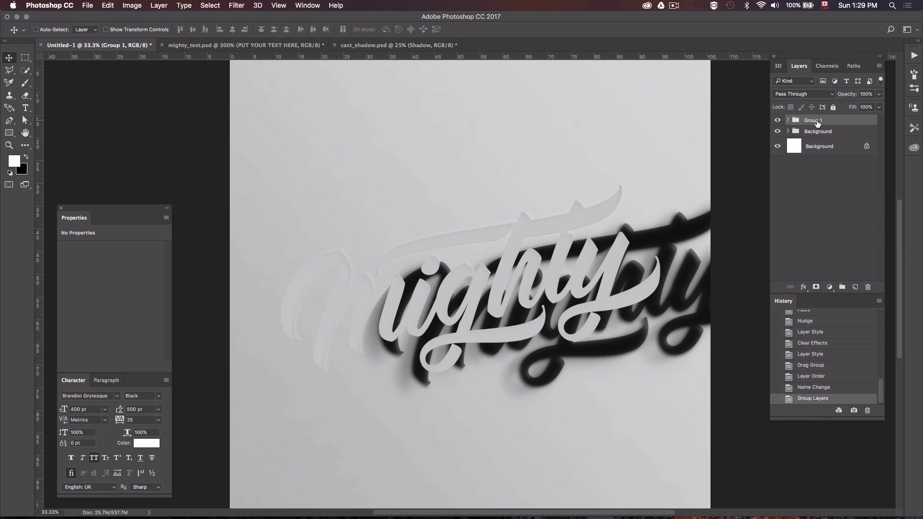
double_click(812, 121)
type("Ext")
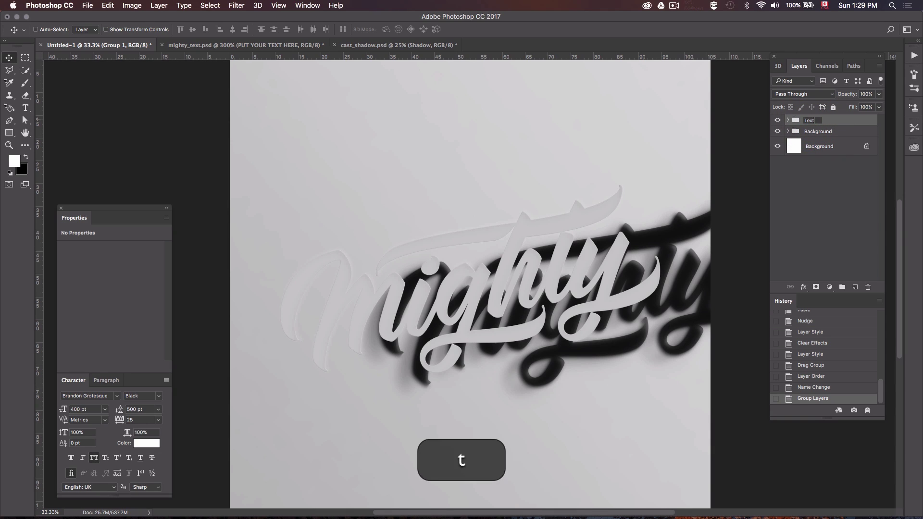
key("Return")
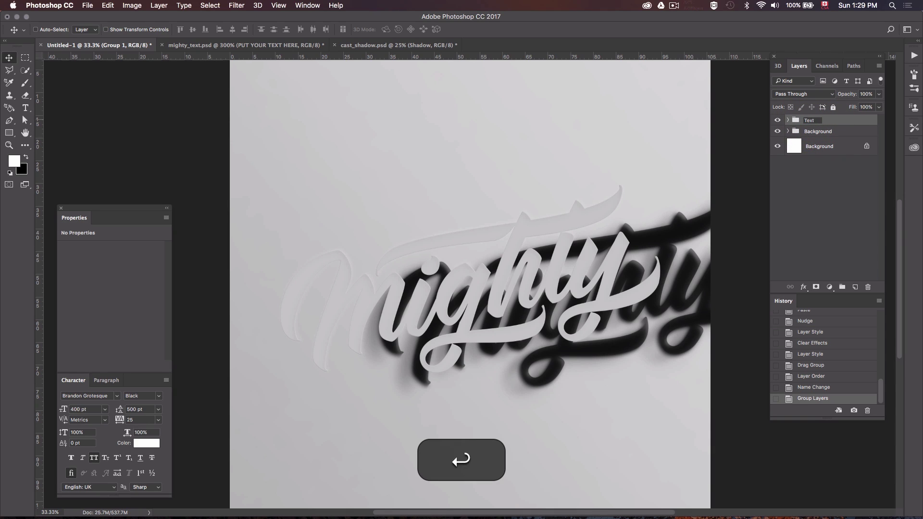
Select the Shadow group inside the Text group and move it roughly into place behind the Mighty logo
left_click(789, 121)
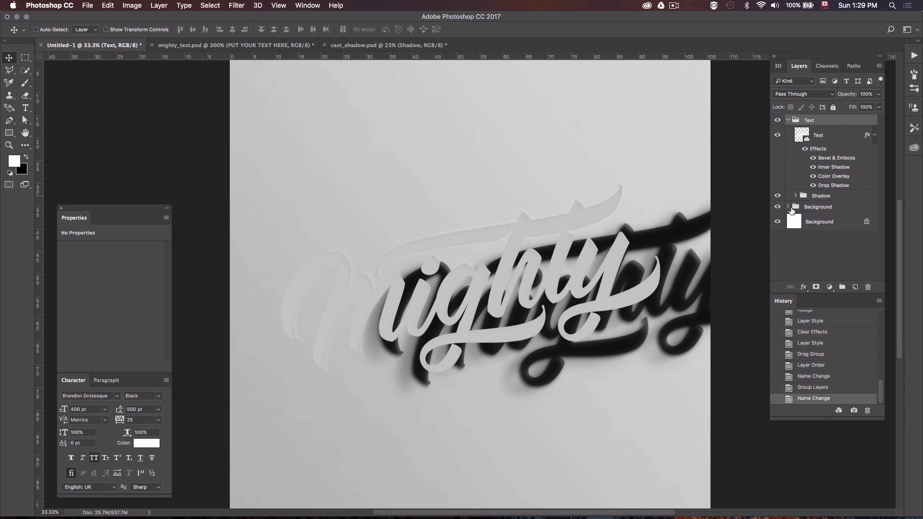
left_click(828, 199)
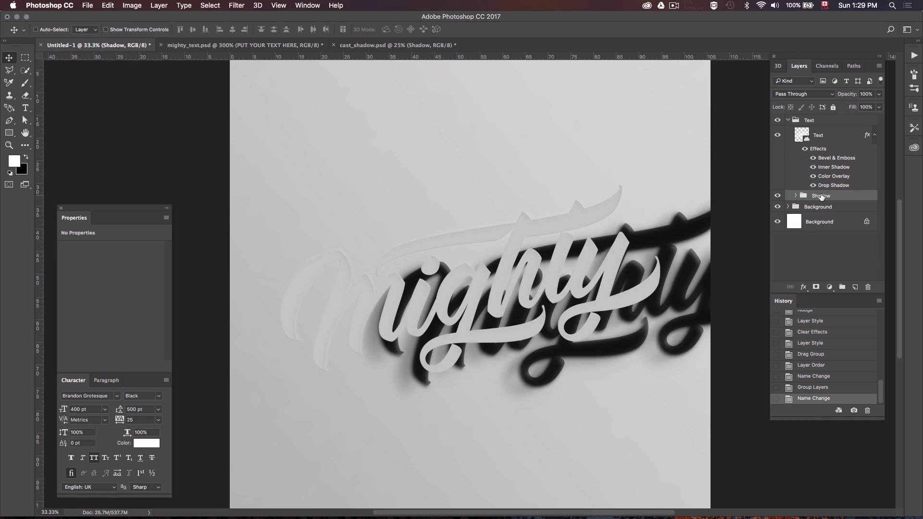
scroll(611, 337, "right", 5)
left_click(608, 283)
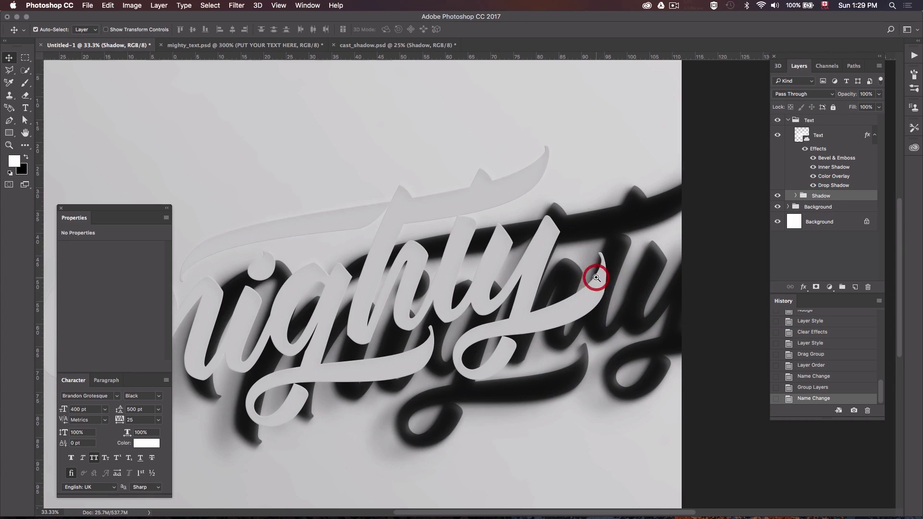
left_click(598, 267)
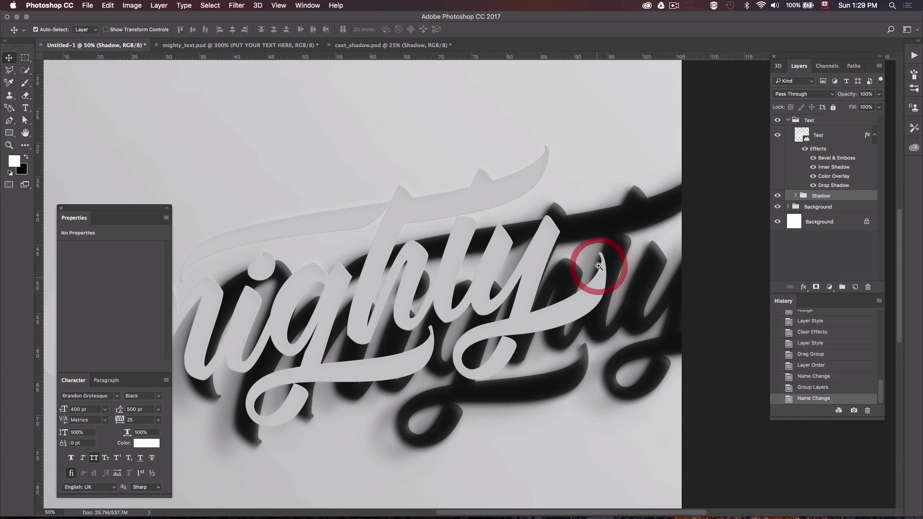
left_click(557, 233, "super")
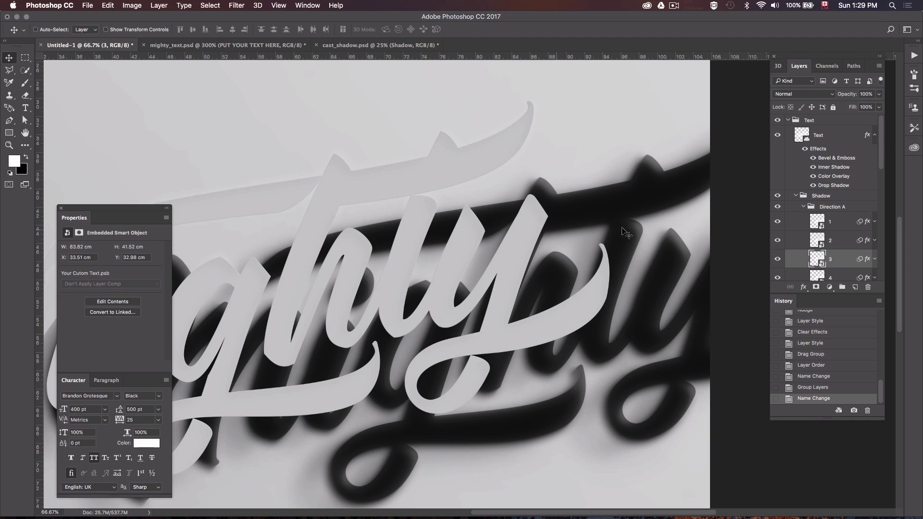
left_click(796, 195)
left_click(795, 195)
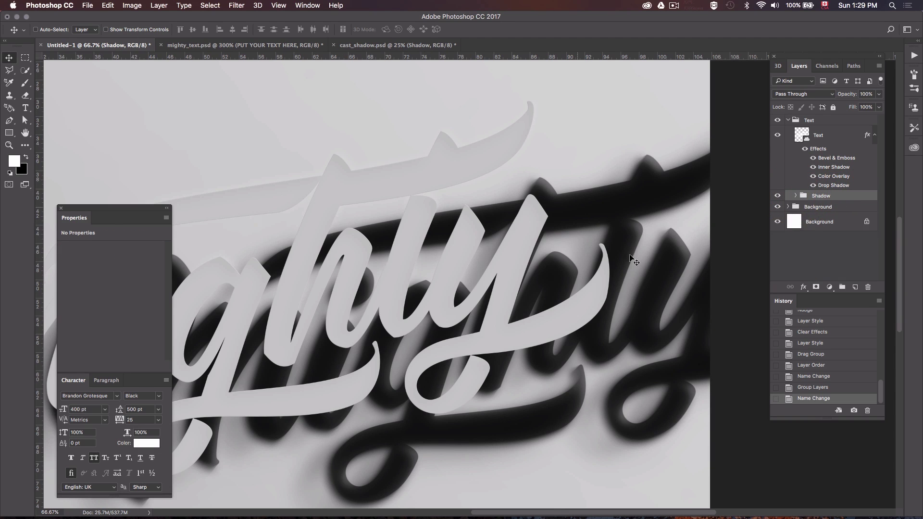
left_click_drag(534, 189, 462, 190)
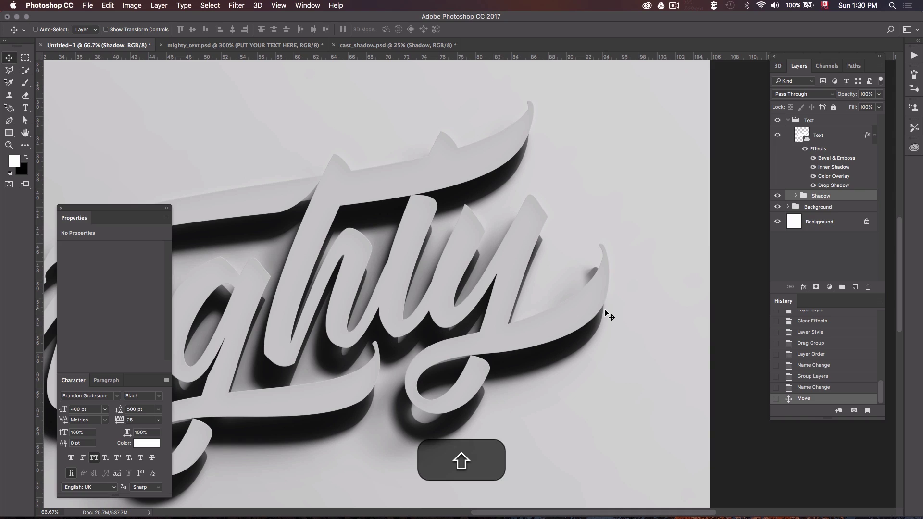
Nudge the Shadow group up and to the right in large increments to bring it closer to the logo's outline
key("shift+Up")
key("shift+Up")
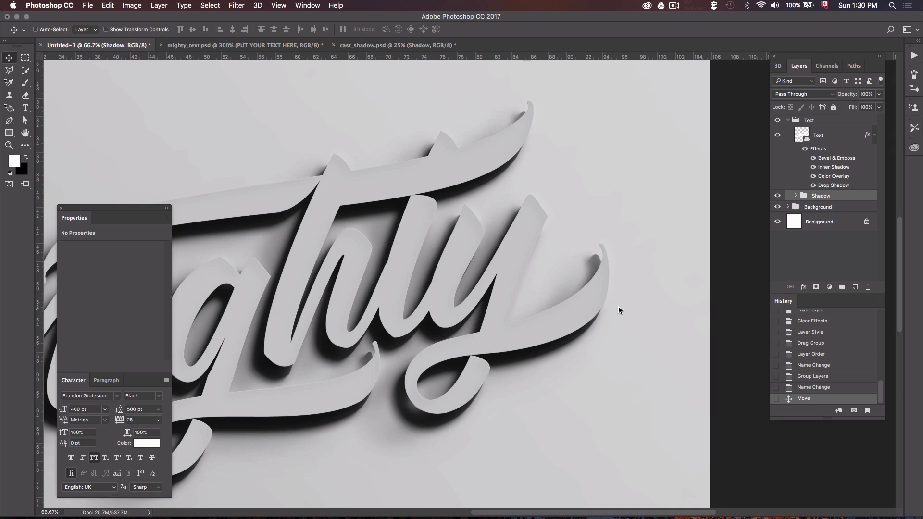
key("shift+Right")
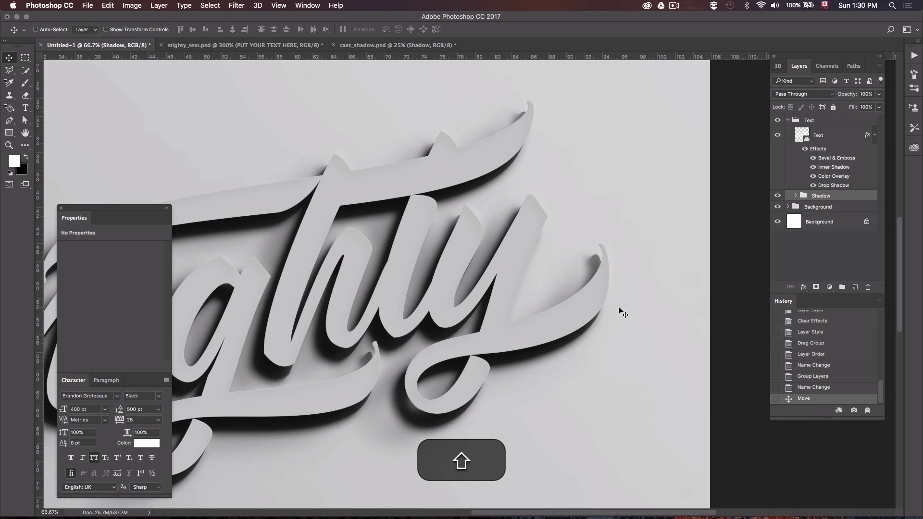
key("shift+Up")
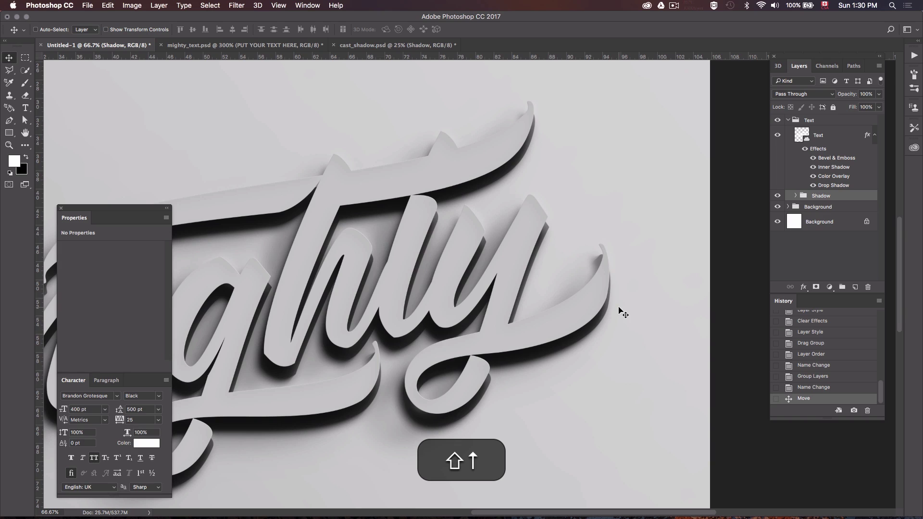
key("shift+Up")
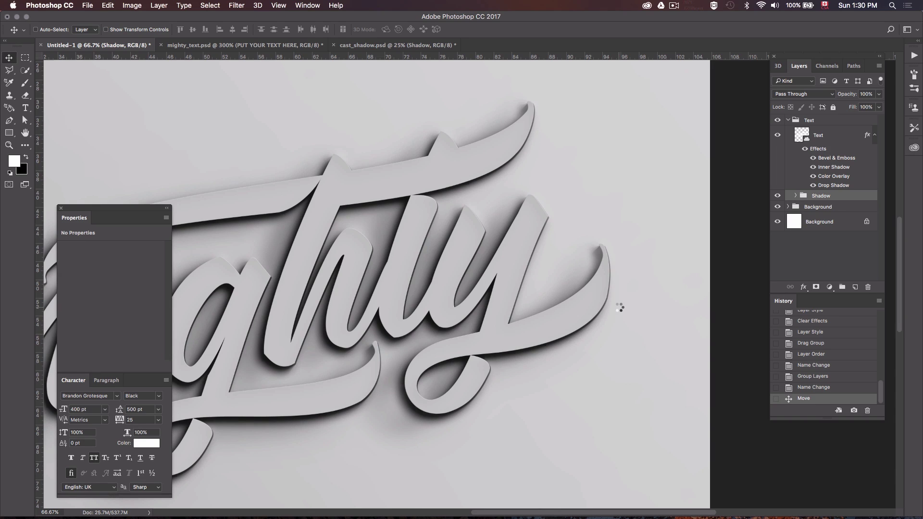
Fine-tune the Shadow group's position with small nudges left and up until it sits flush with the logo's edges
key("super+space")
left_click(609, 266, "super")
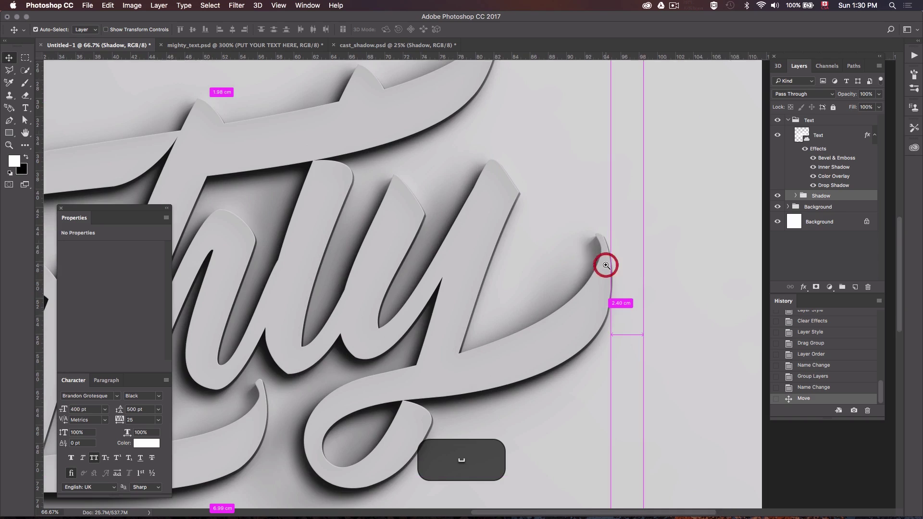
left_click(604, 265, "super")
left_click(604, 266, "super")
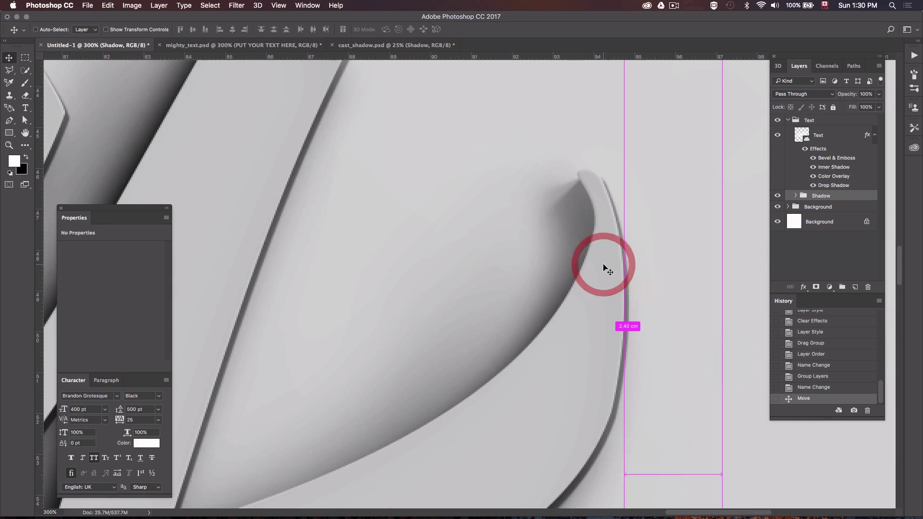
mouse_move(604, 266)
left_mouse_down()
mouse_move(607, 221)
mouse_move(597, 261)
left_mouse_up()
left_click(608, 261)
key("shift+Left")
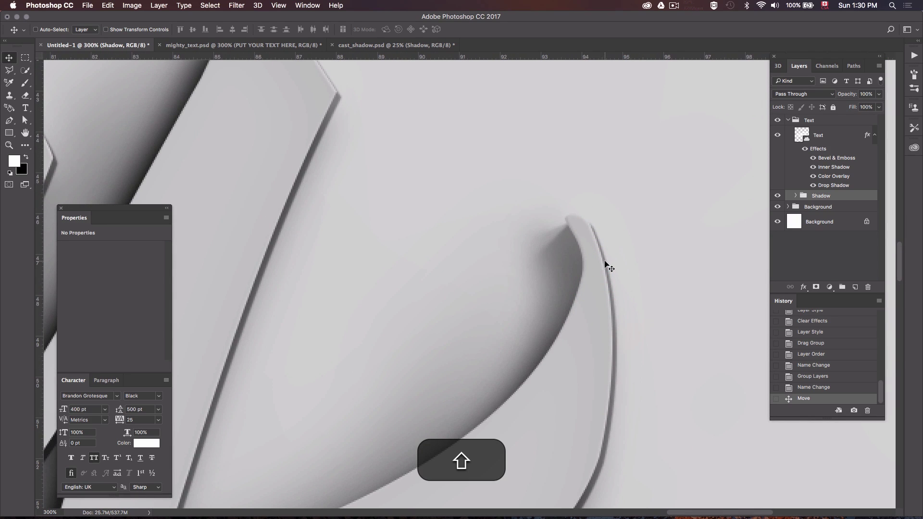
key("Left")
key("Left")
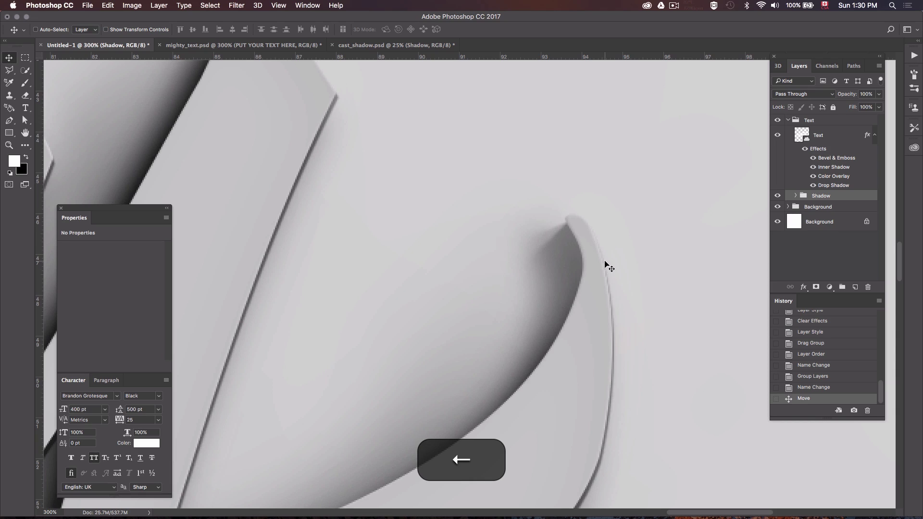
key("Up")
key("Up")
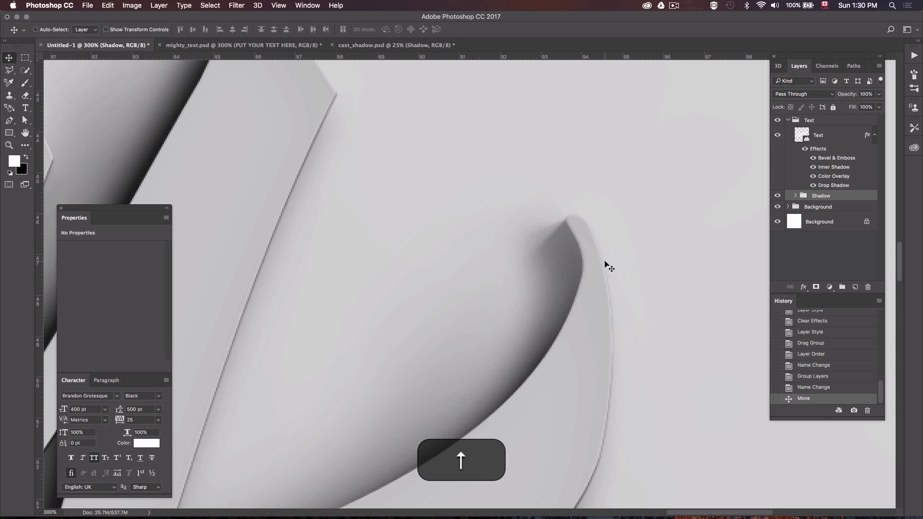
key("Left")
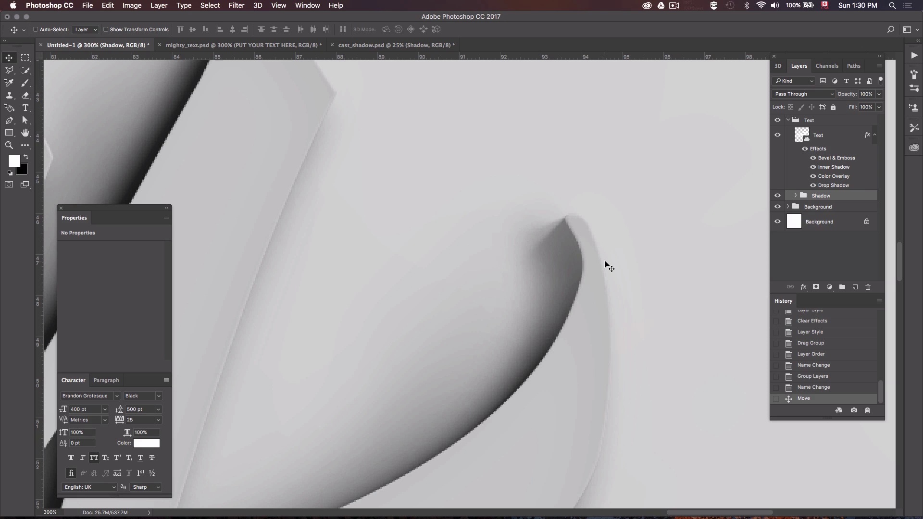
left_click(353, 174, "alt+super")
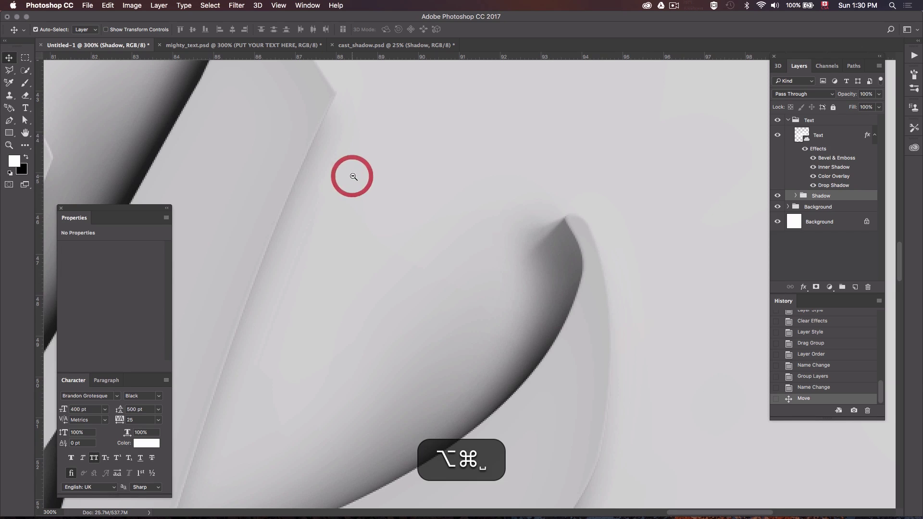
left_click_drag(389, 200, 618, 227)
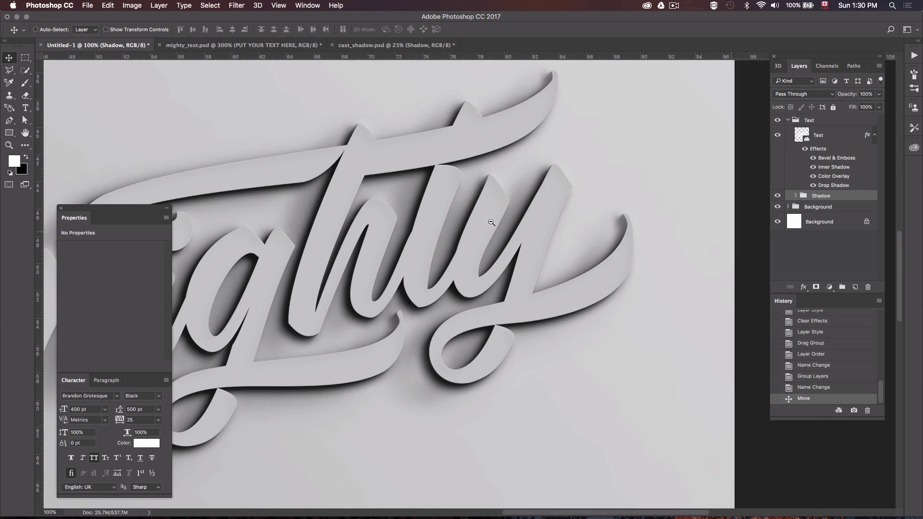
Reduce the opacity of the Shadow group to 75% and fit the whole design in view
left_click(492, 223, "alt+super")
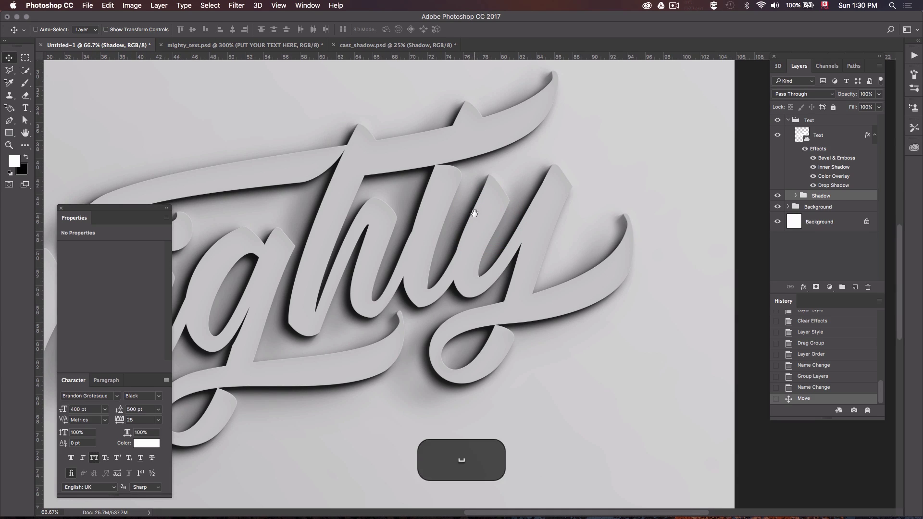
left_click_drag(468, 214, 571, 242)
left_click(505, 243, "alt+super")
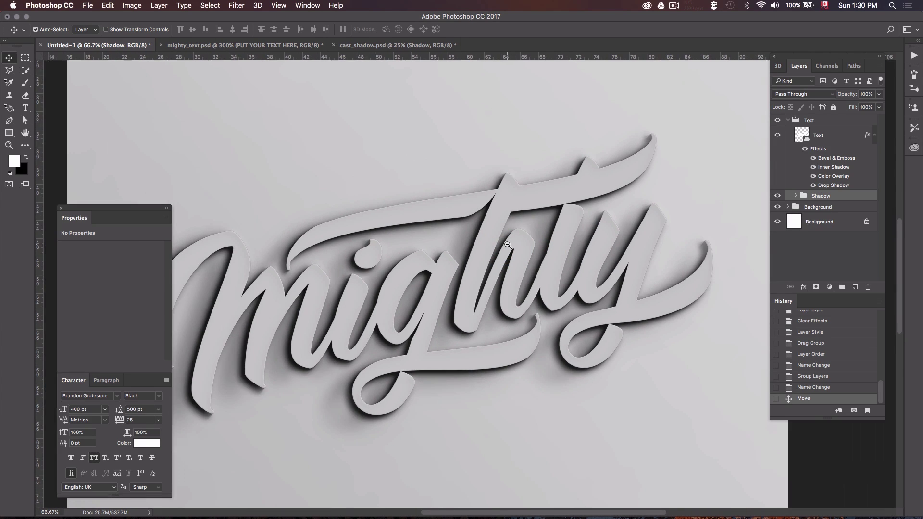
scroll(506, 254, "down", 2)
scroll(505, 254, "left", 2)
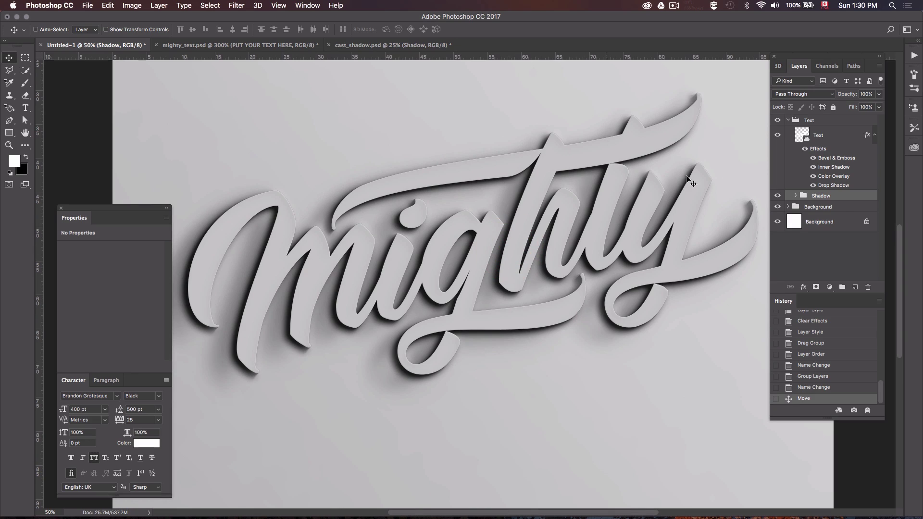
left_click(854, 195)
left_click(879, 94)
left_click_drag(879, 107, 871, 108)
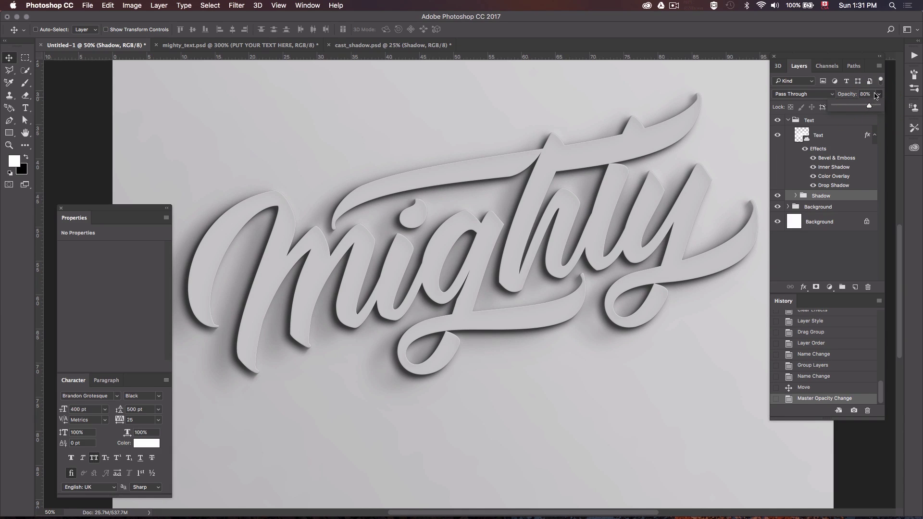
left_click(875, 95)
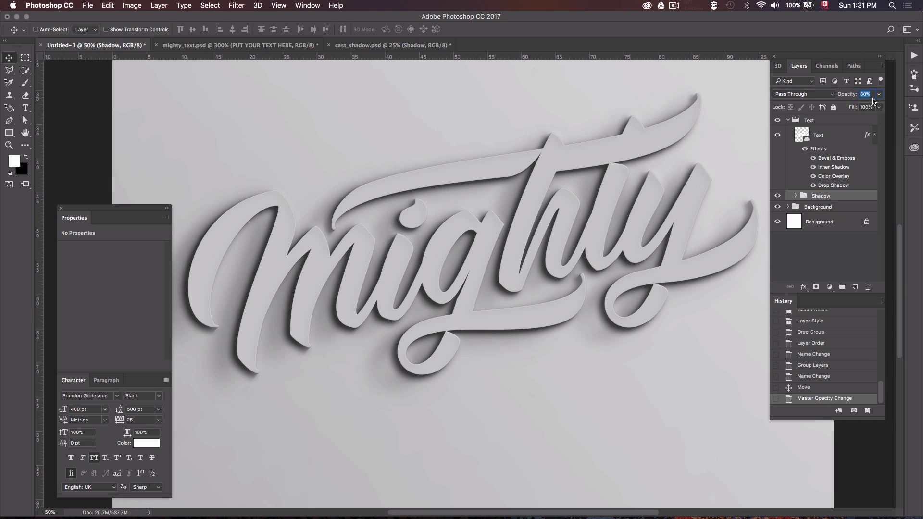
type("75")
key("Return")
key("super+0")
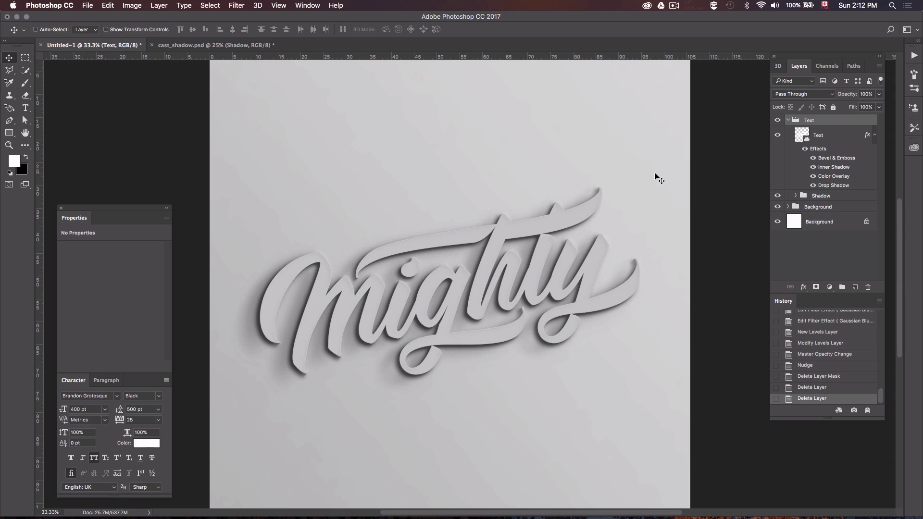
Duplicate the Text layer to just above the Shadow group and clear all layer effects from the copy
left_click(820, 138)
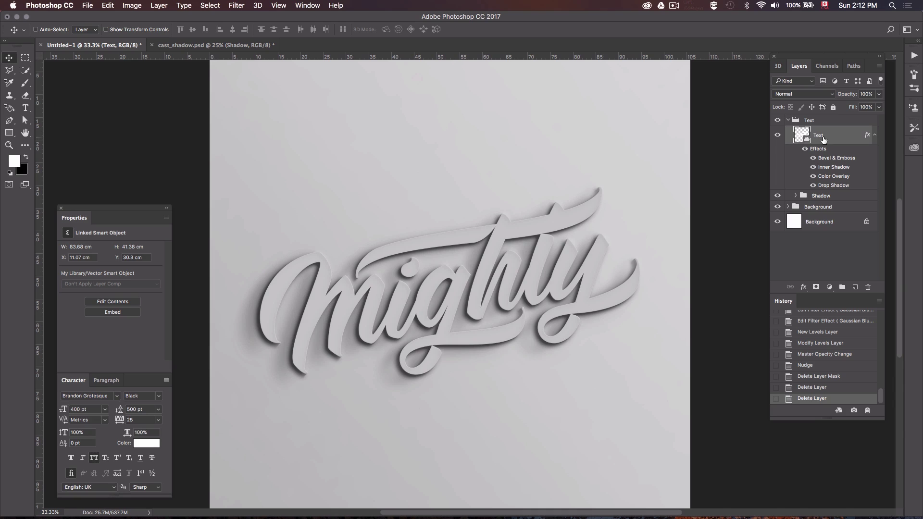
key("alt")
left_click_drag(822, 138, 868, 287)
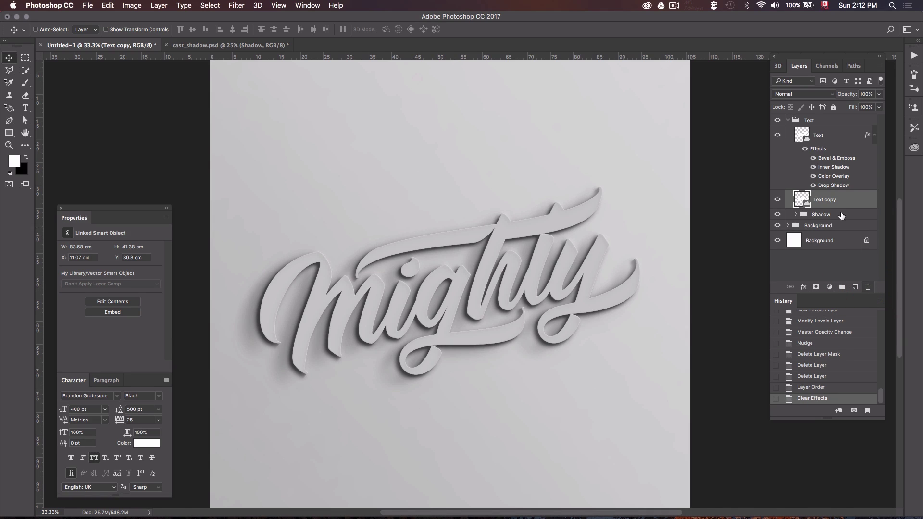
Apply a Gaussian Blur with a 5 px radius to the Text copy layer
left_click(236, 5)
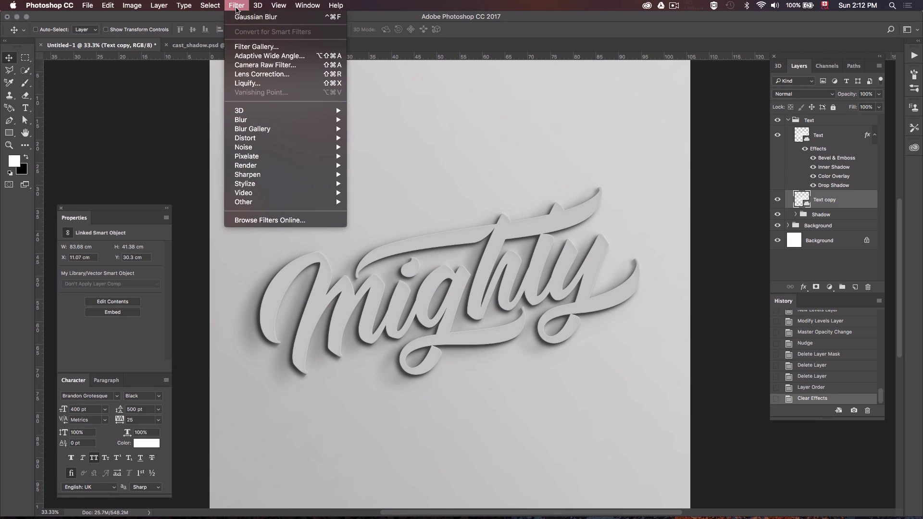
mouse_move(257, 121)
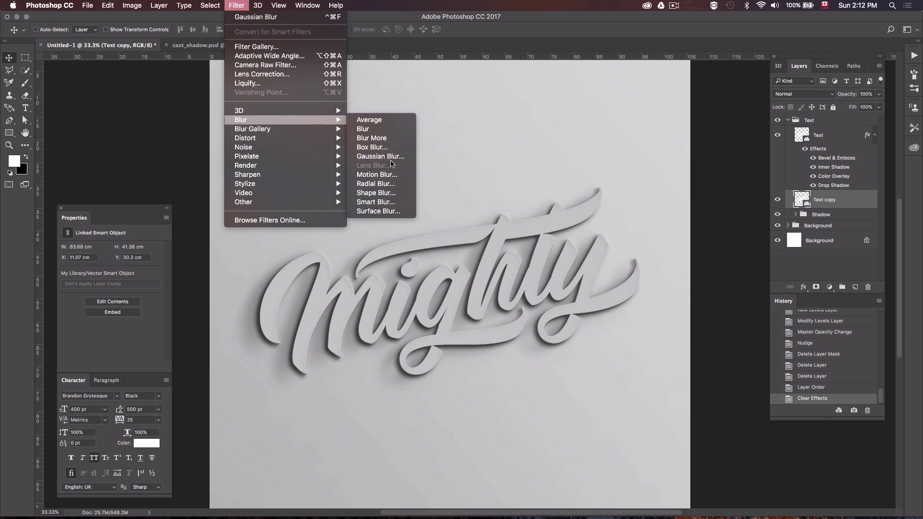
left_click(373, 158)
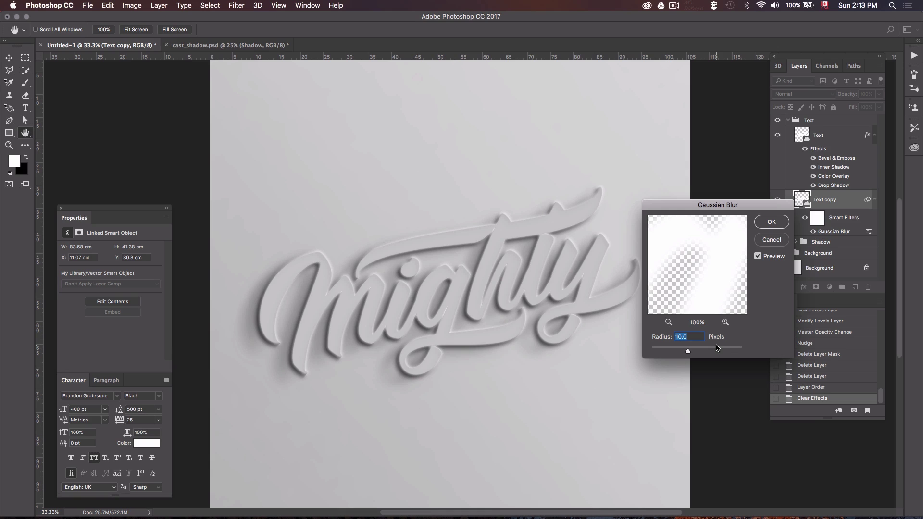
type("5")
key("Return")
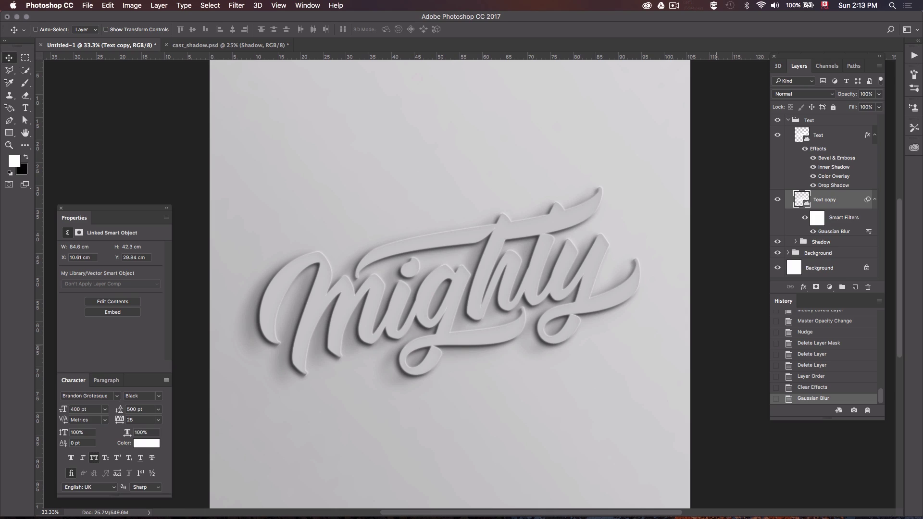
Lower the blurred text copy's opacity to 10% and rename the layer Reflection
left_click(879, 94)
left_click_drag(875, 108, 838, 107)
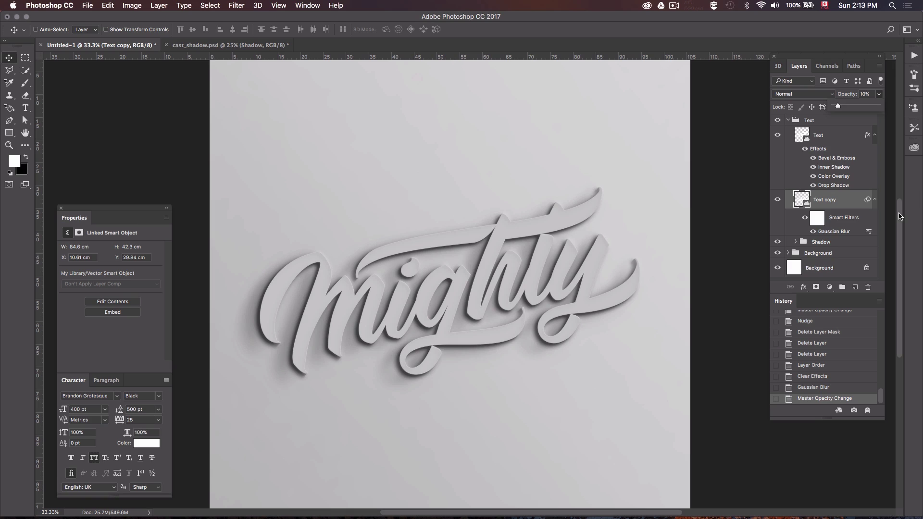
left_click(836, 203)
double_click(824, 200)
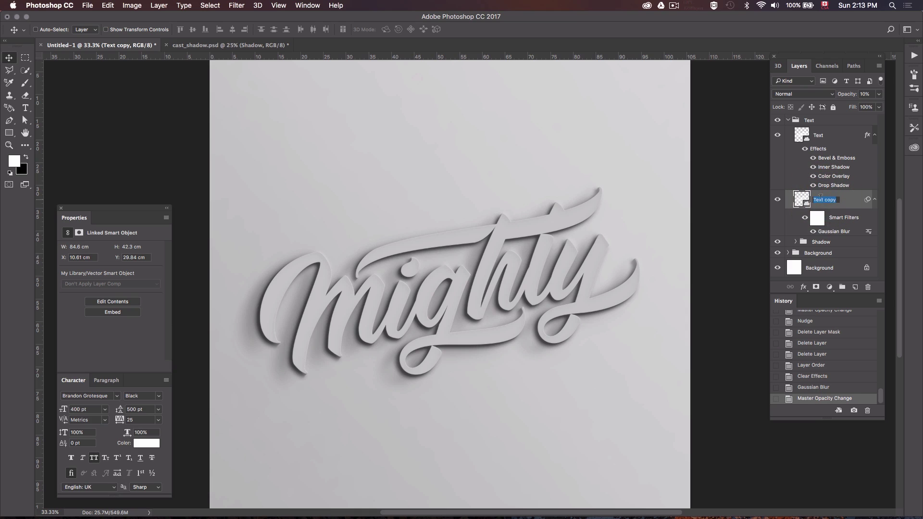
key("shift")
type("Refle")
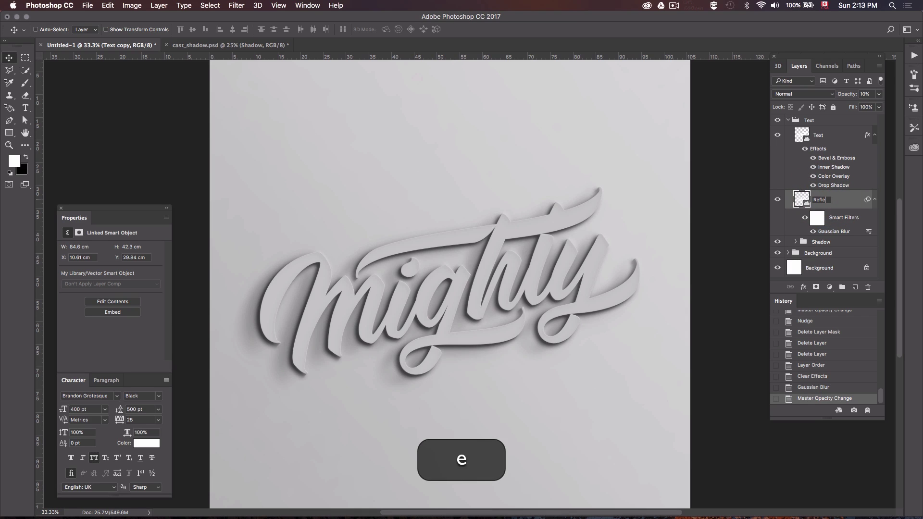
type("ction")
key("Return")
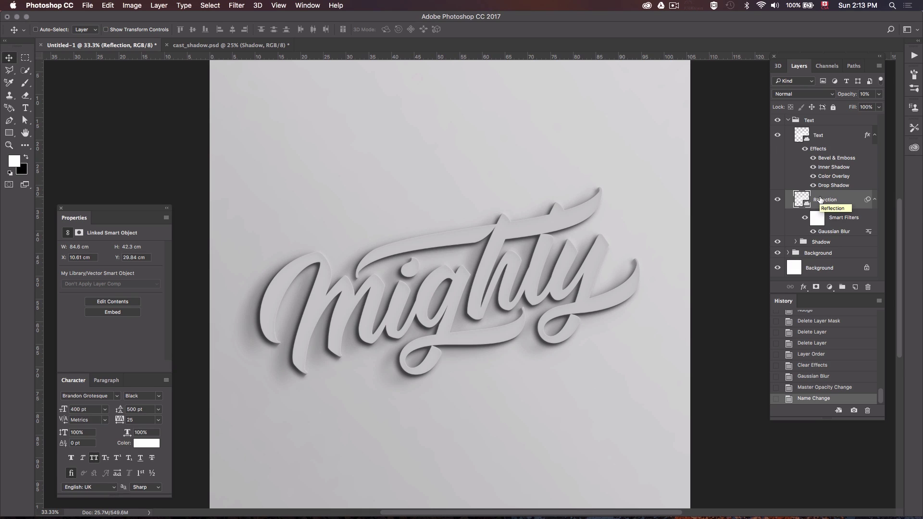
Nudge the Reflection layer one large increment left and one large increment down
key("shift")
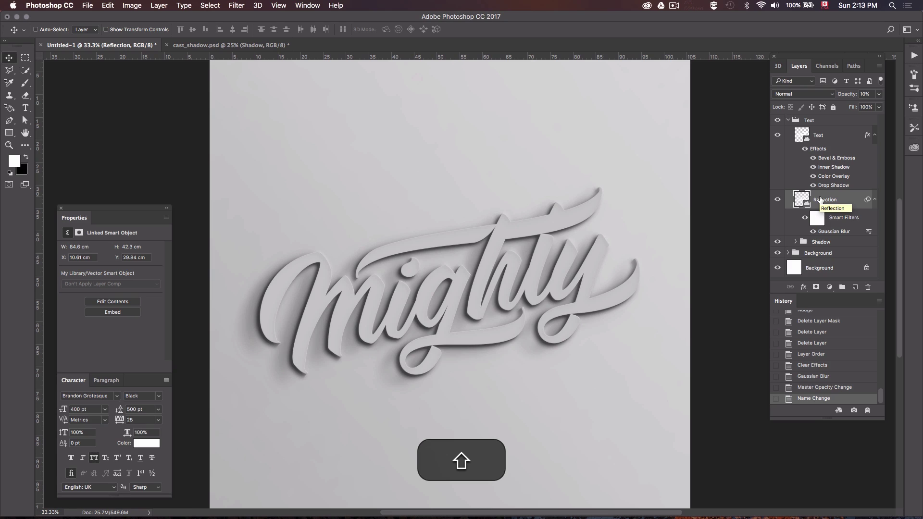
key("shift+Left")
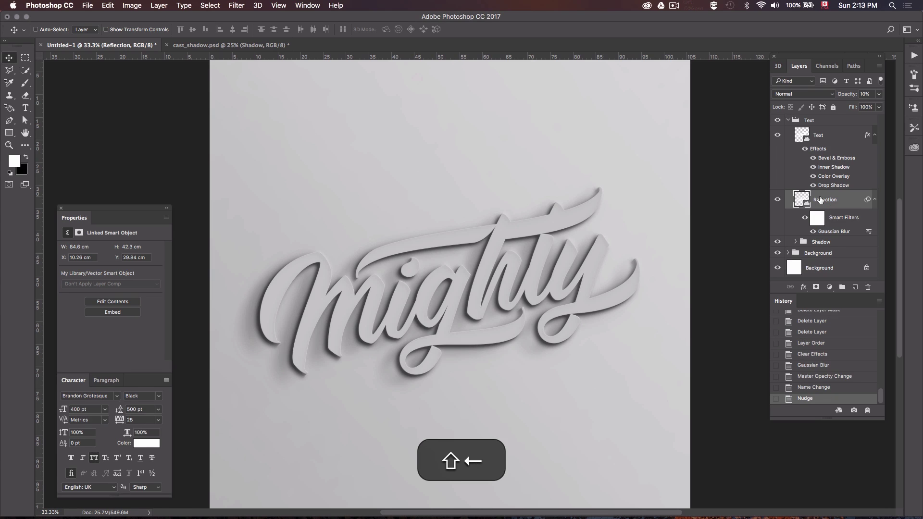
key("shift+Down")
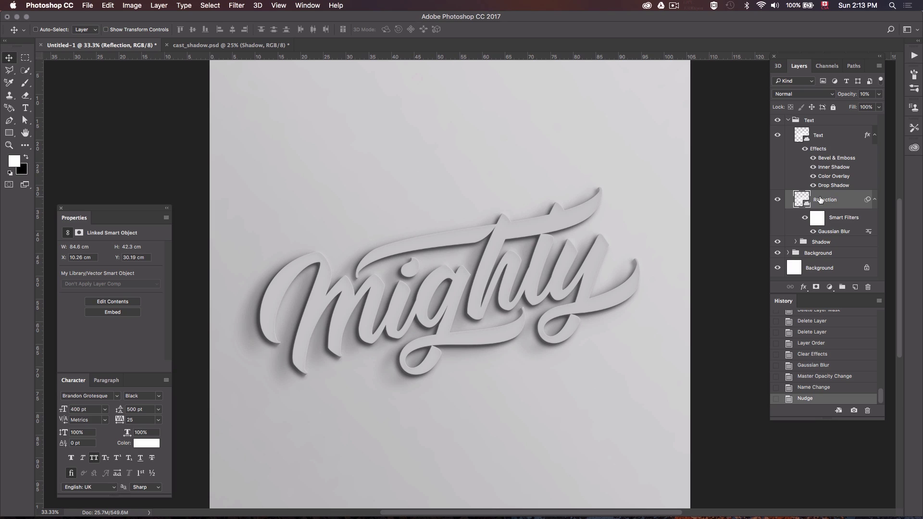
Hide and show the Reflection layer to compare the lettering up close with and without it
left_click(445, 227, "super")
left_click(445, 292, "super")
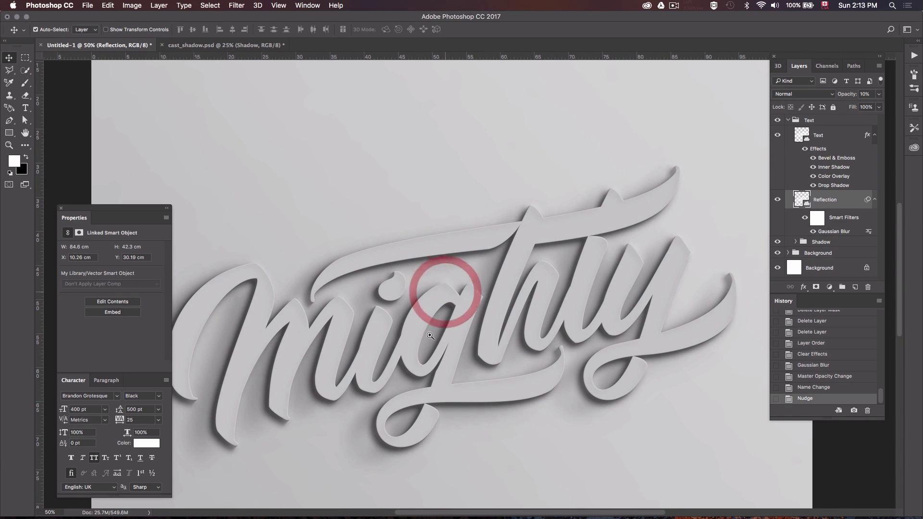
left_click(503, 240, "super")
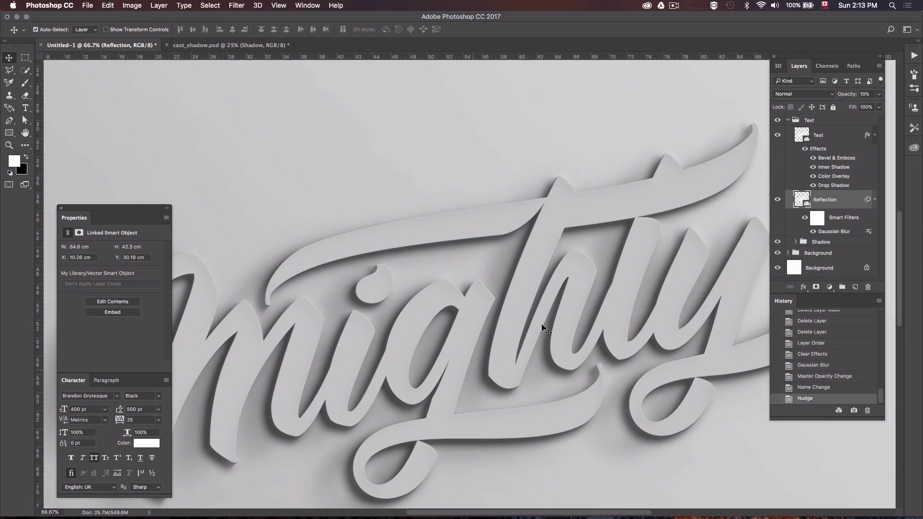
left_click(778, 201)
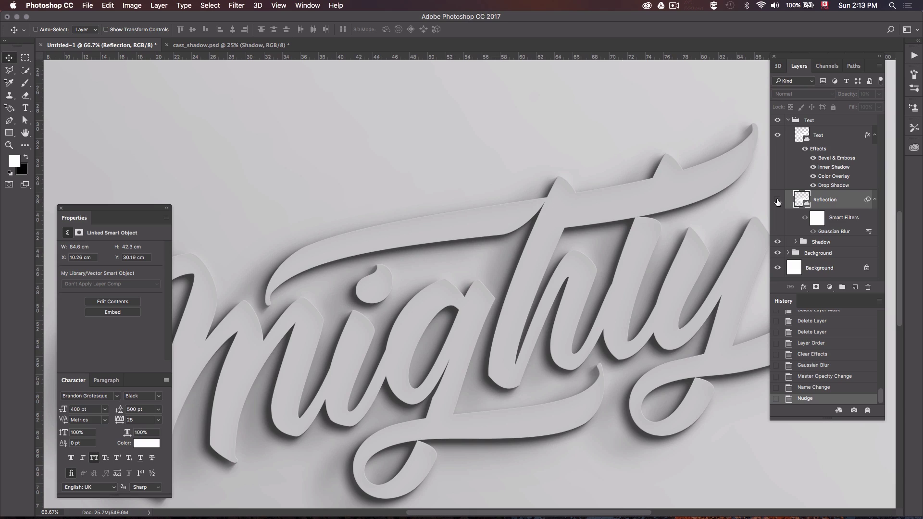
left_click(777, 200)
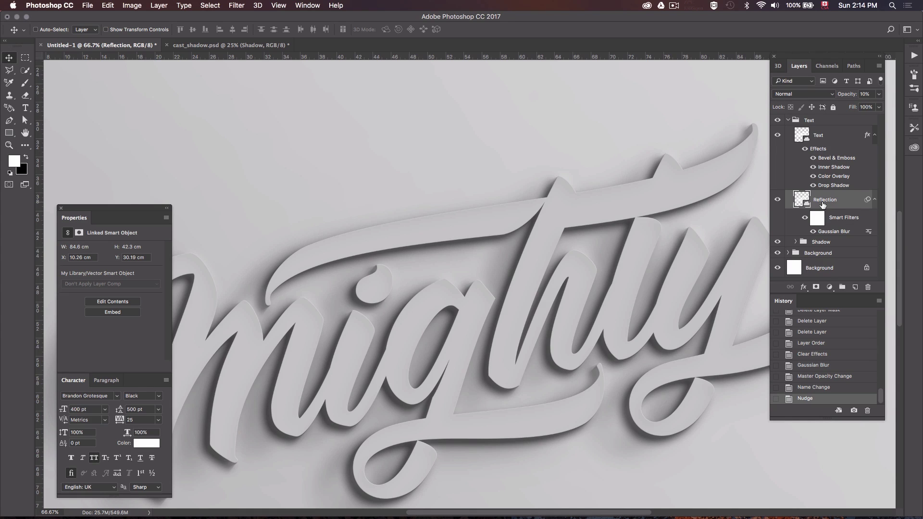
Nudge the Reflection layer slightly further left and down to X 10.12 cm, Y 30.26 cm, and set its opacity to 15%
key("Left")
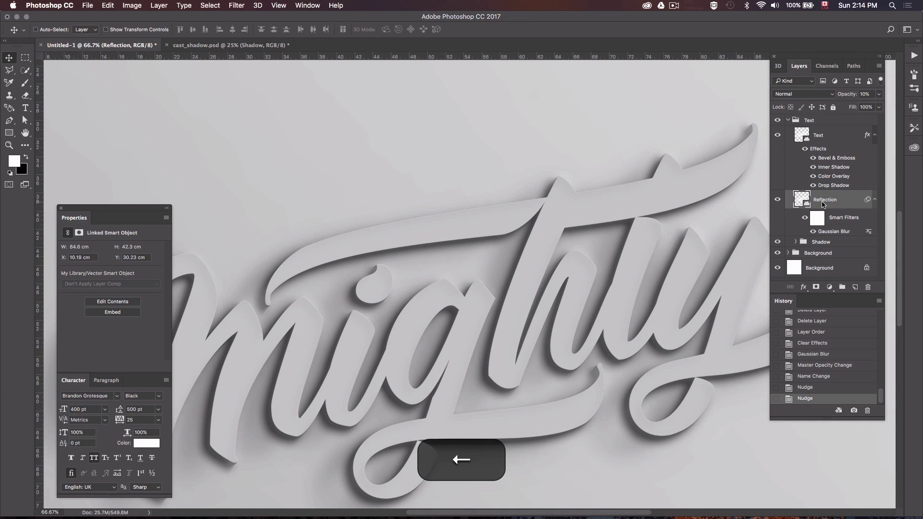
key("Down")
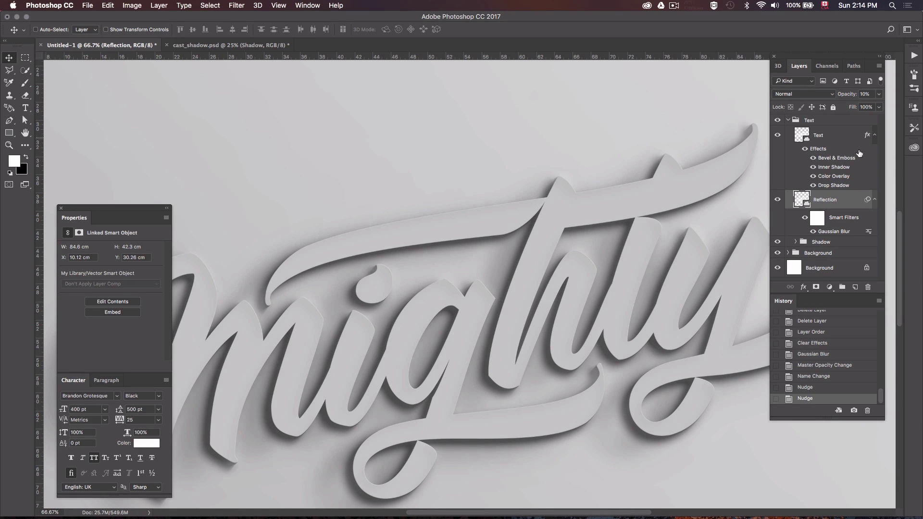
left_click(865, 93)
type("15")
key("Return")
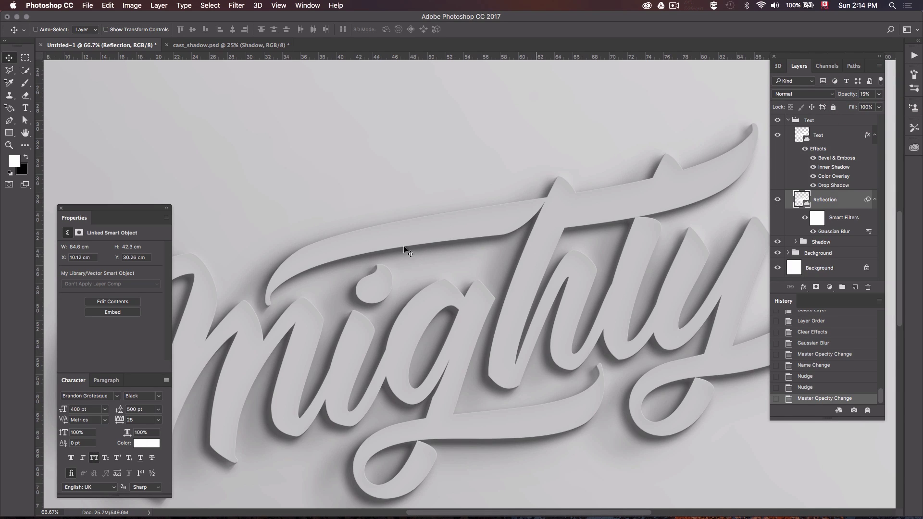
Duplicate the Reflection layer directly beneath the original and set the copy's opacity to 45%
key("space")
left_click_drag(604, 214, 433, 243)
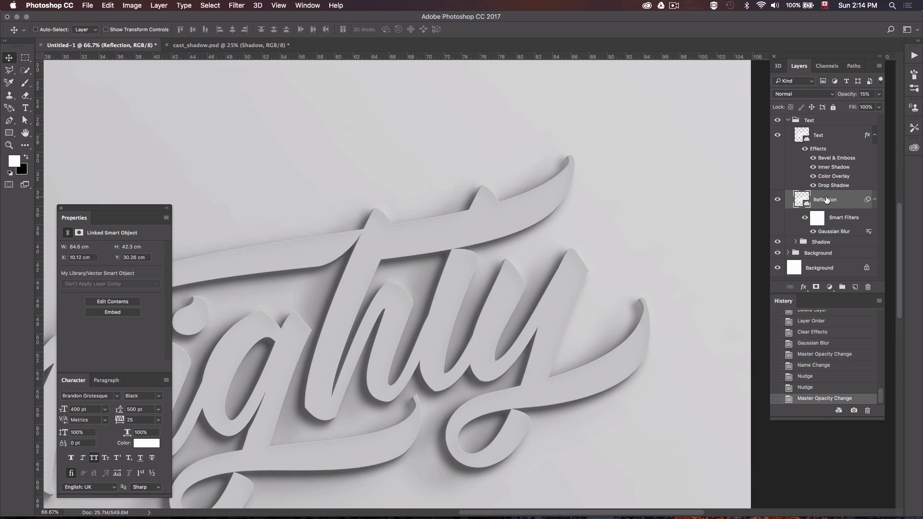
left_click_drag(825, 199, 829, 233)
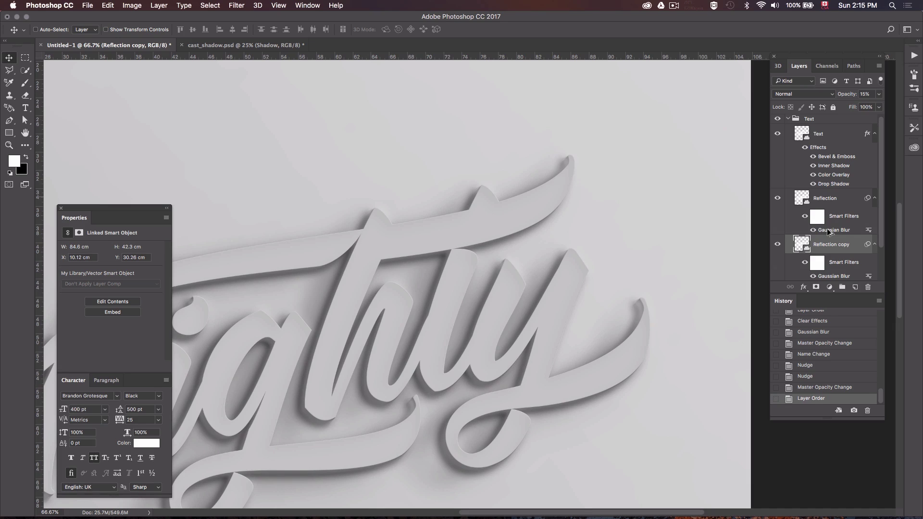
left_click(868, 94)
type("45")
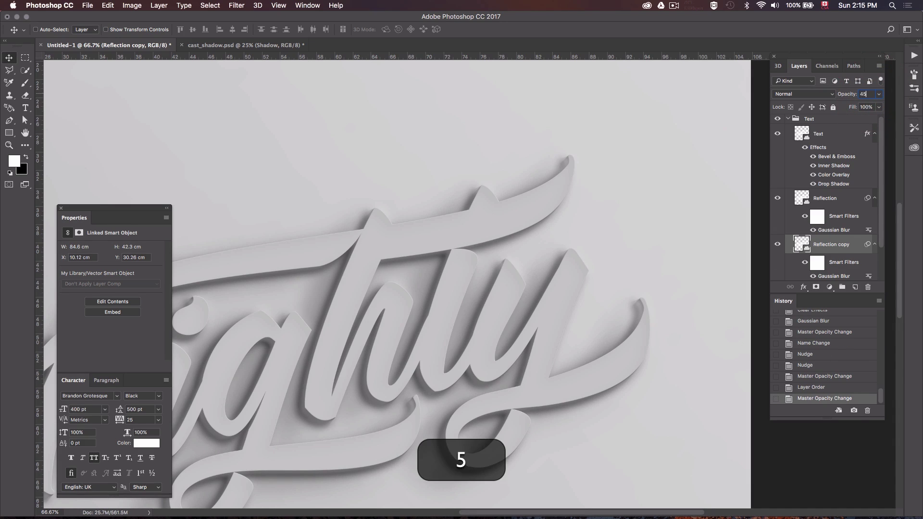
key("Return")
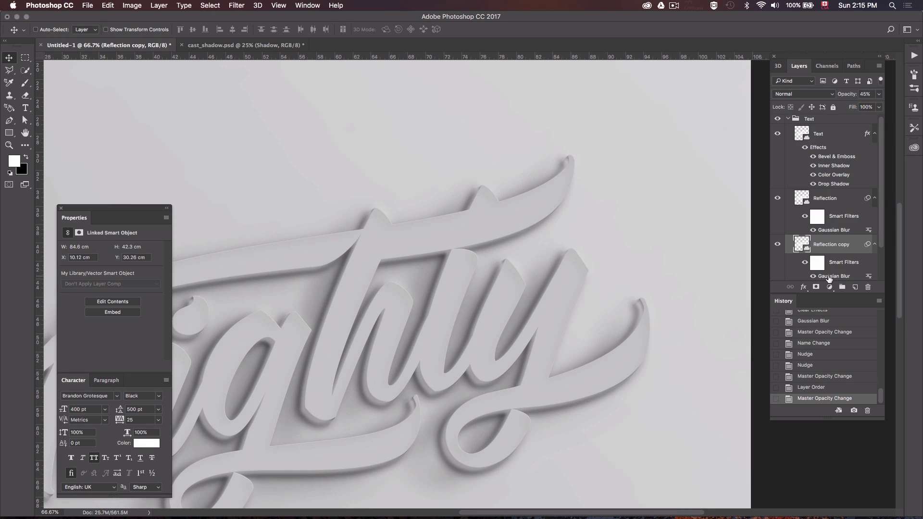
Change the Reflection copy's Gaussian Blur radius to 10 px and nudge the layer up by one large increment
double_click(829, 276)
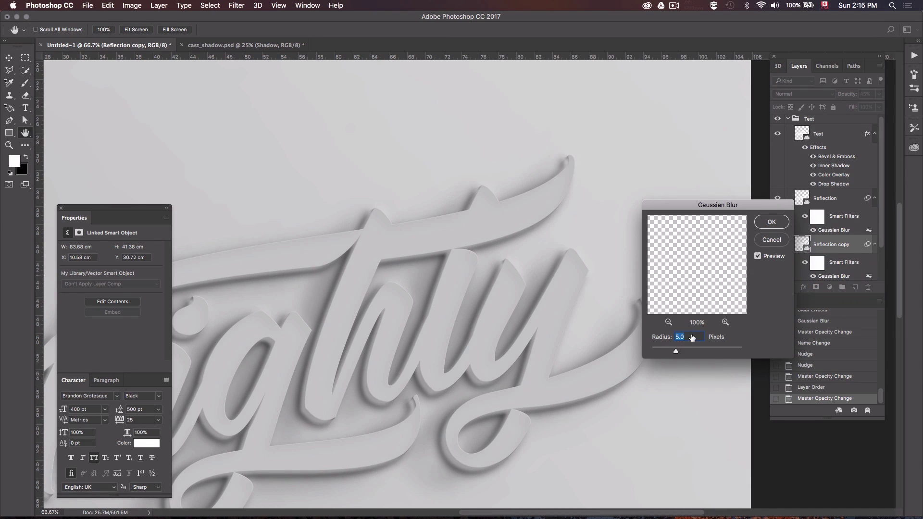
type("10")
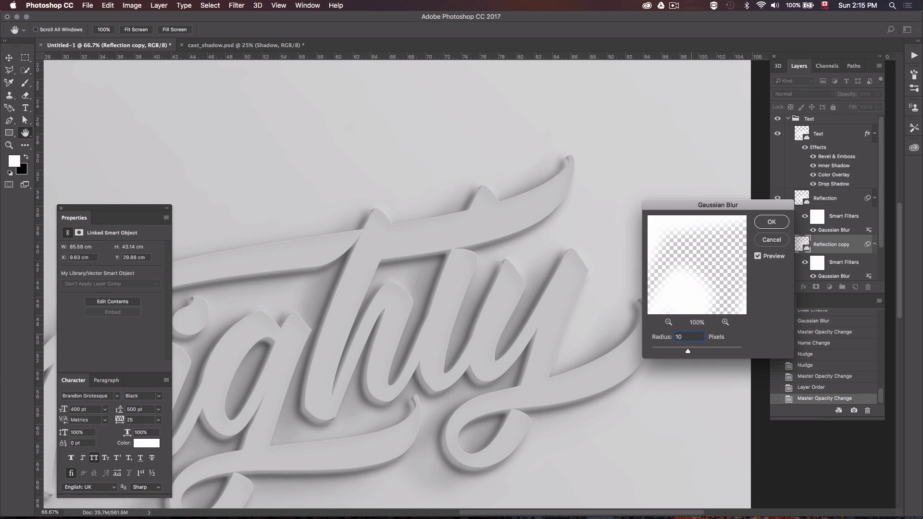
key("Return")
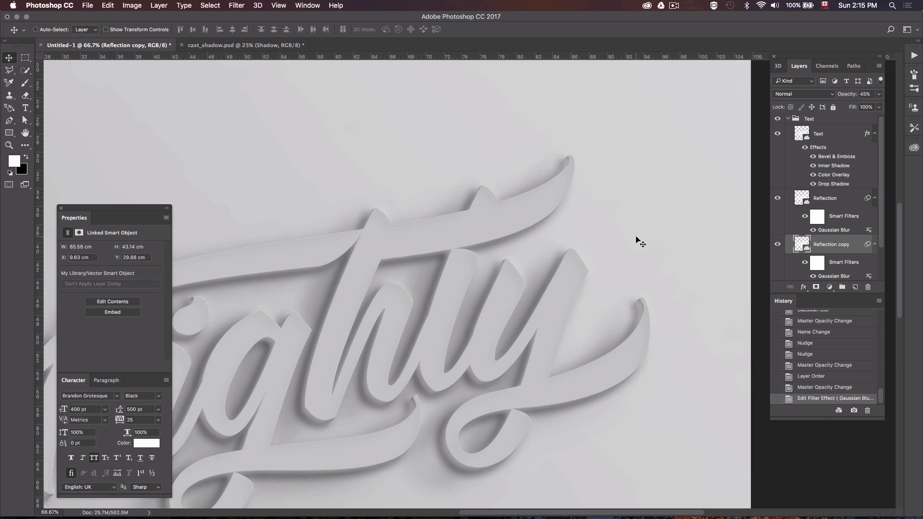
key("shift")
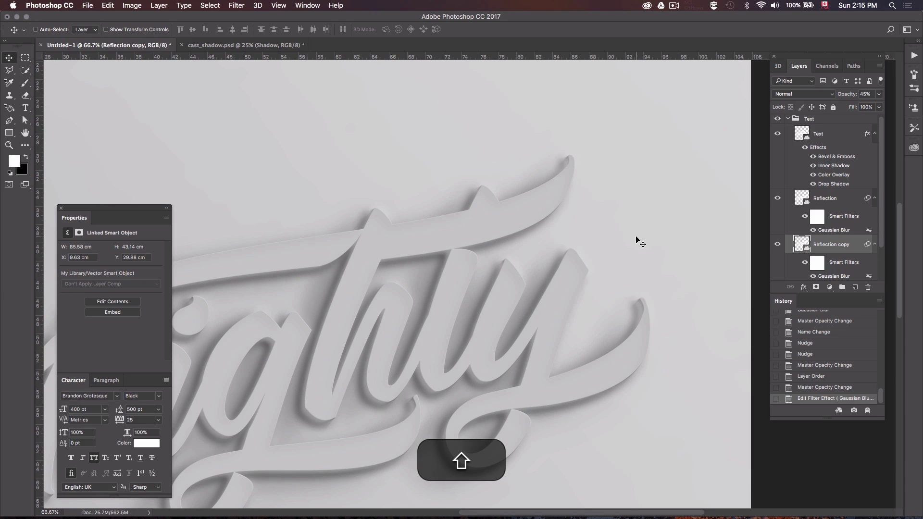
key("shift+Up")
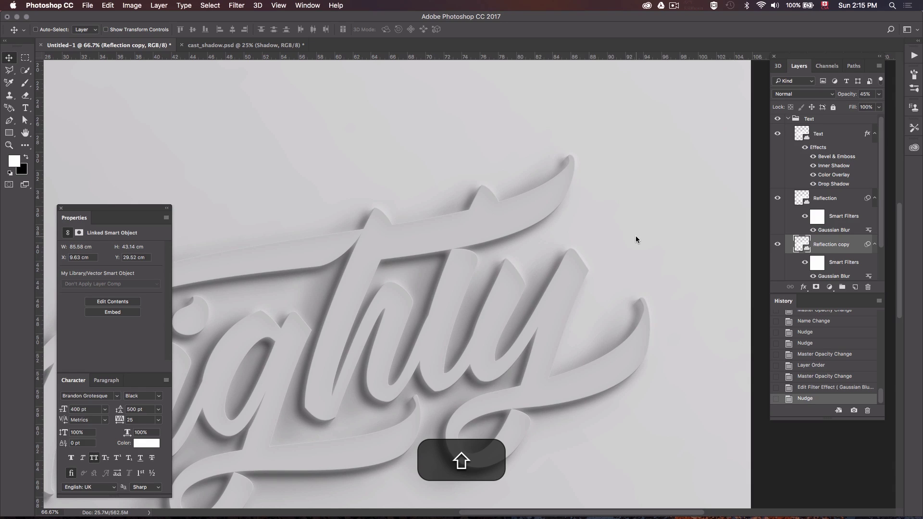
Nudge the Reflection copy layer right and up in large increments to X 10.33 cm, Y 29.17 cm
key("shift+Right")
key("shift+Right")
key("shift+Up")
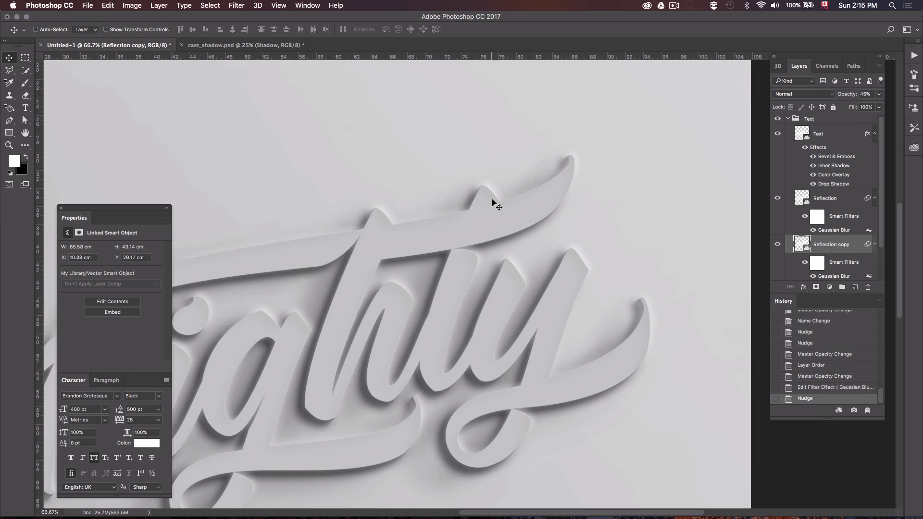
key("super+0")
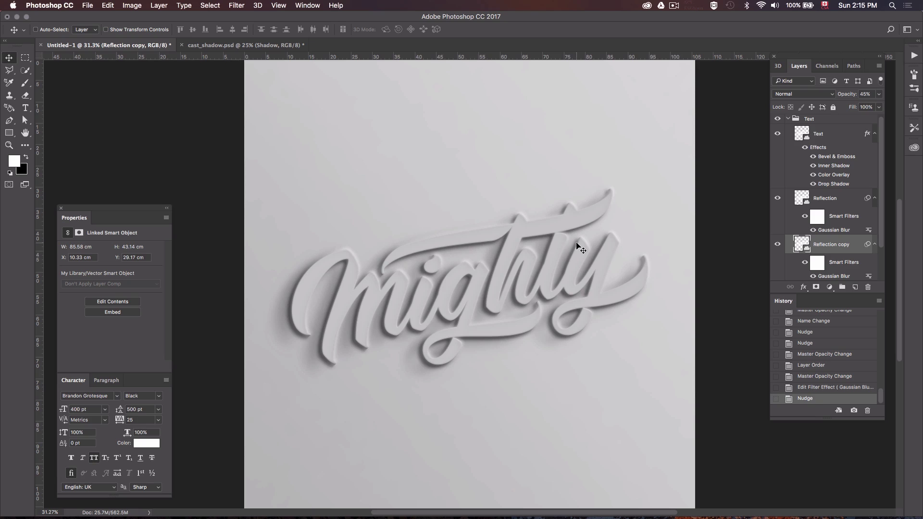
left_click(550, 283, "super")
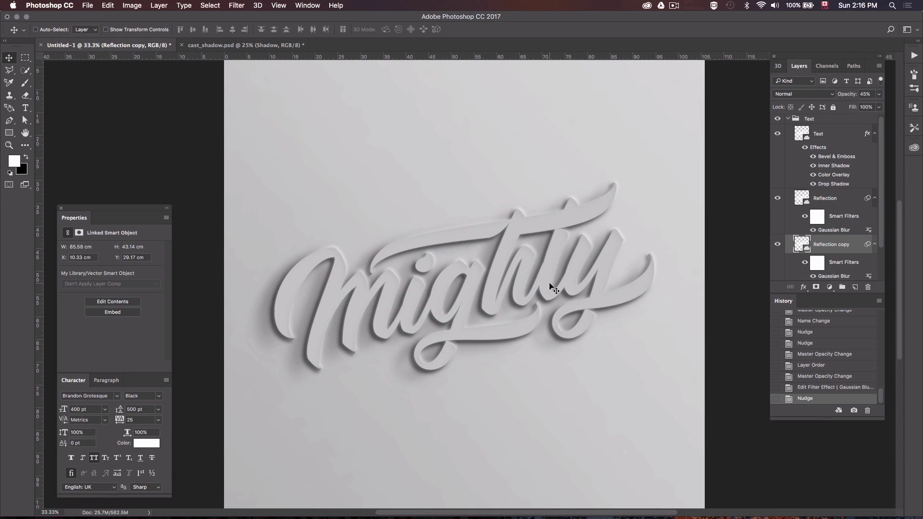
Collapse the Text group and add a Levels adjustment layer above it
left_click(788, 119)
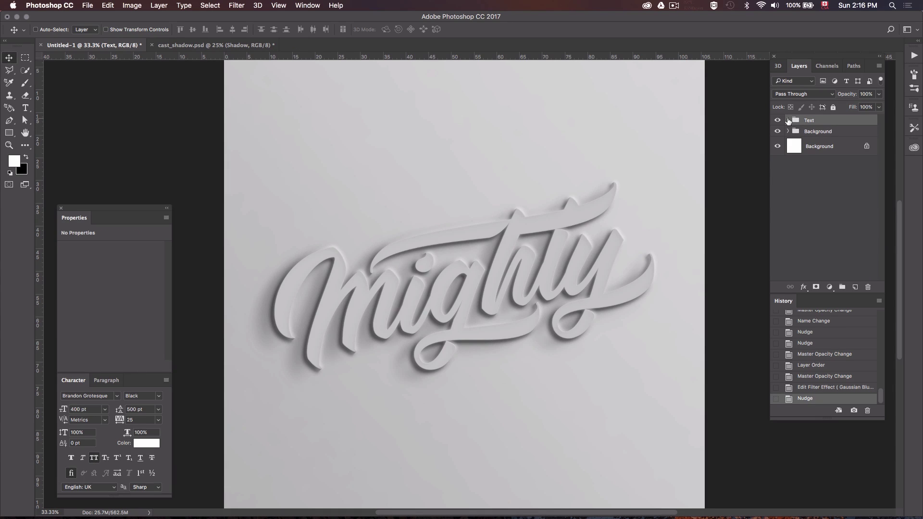
left_click(829, 287)
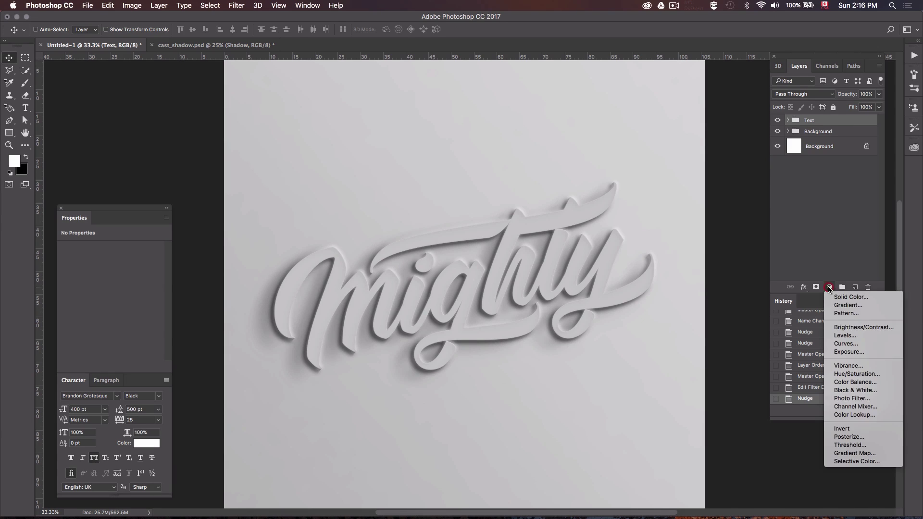
left_click(835, 337)
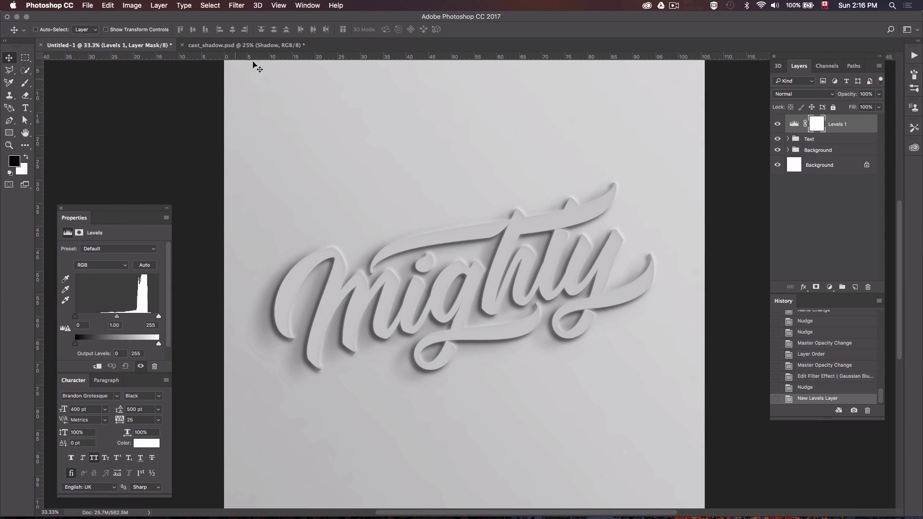
Lower the white input level of the Levels adjustment to 243 to brighten the whole design
left_click(313, 5)
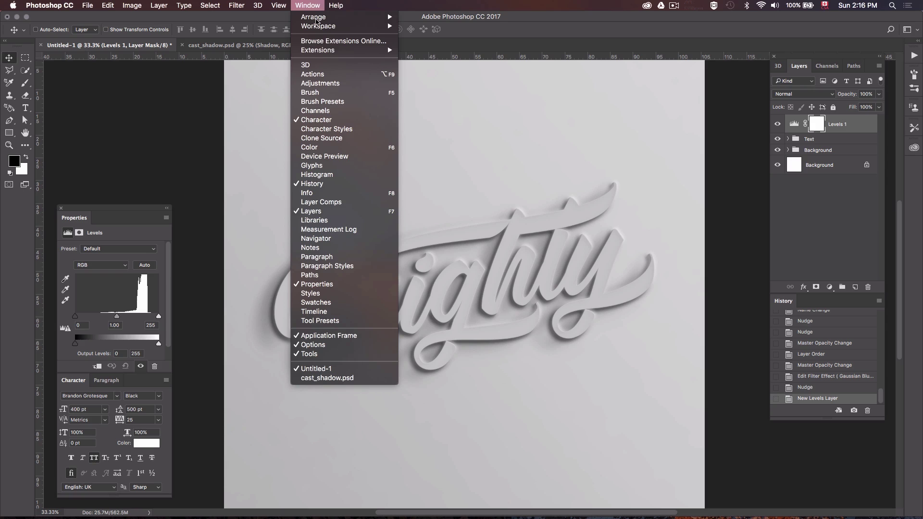
left_click(313, 287)
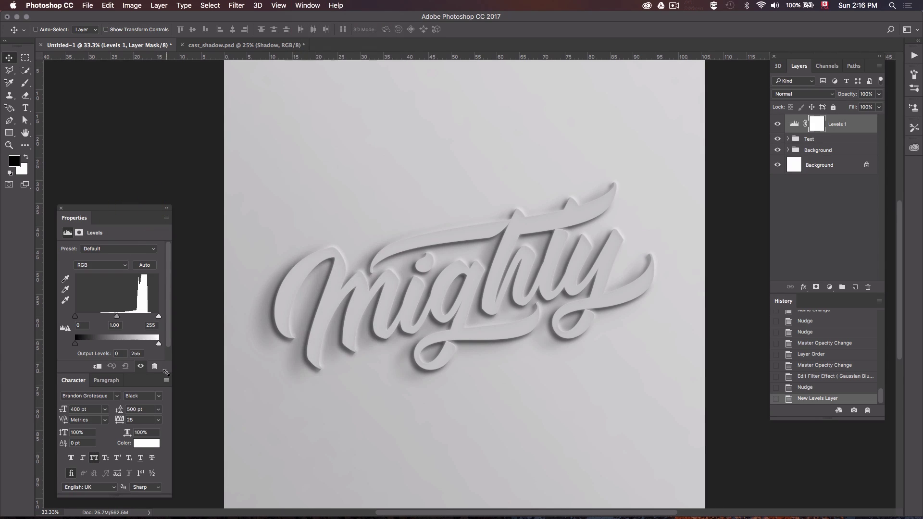
left_click(159, 318)
left_click_drag(159, 319, 155, 320)
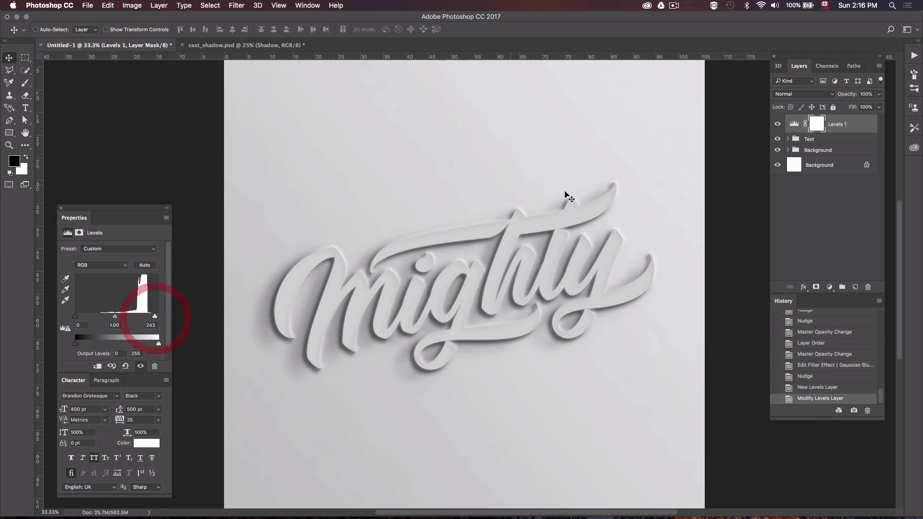